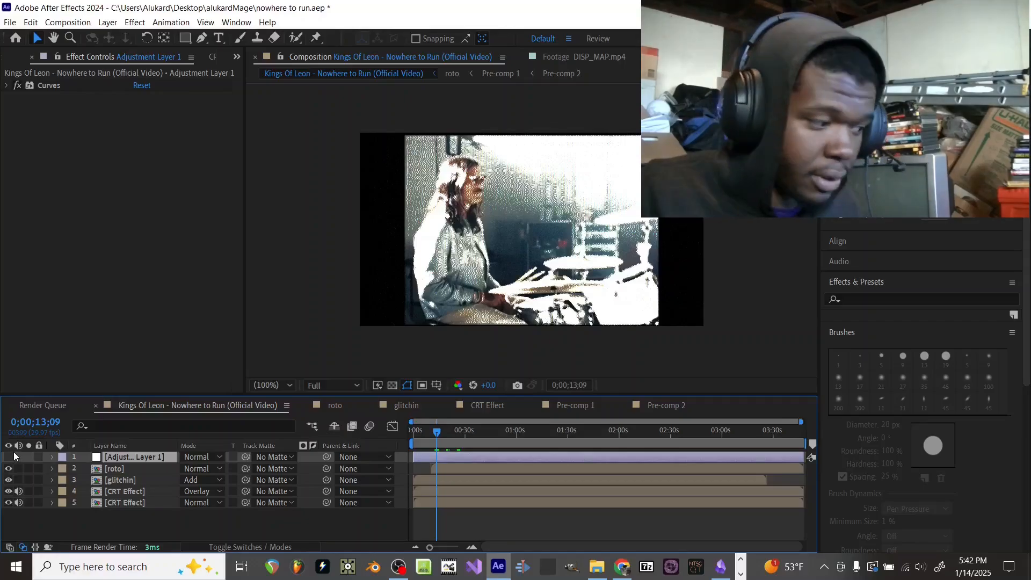
Step: Look through the roto and glitchin compositions, moving the current time to 0;00;17;19, and return to the main Kings Of Leon composition
{"action": "left_click", "coordinate": [123, 469]}
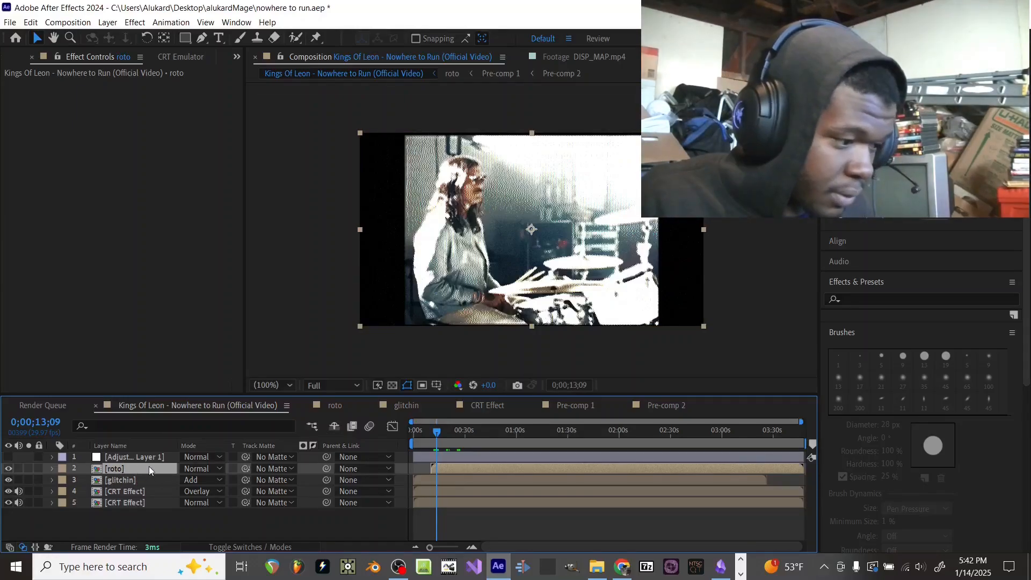
{"action": "left_click", "coordinate": [335, 405]}
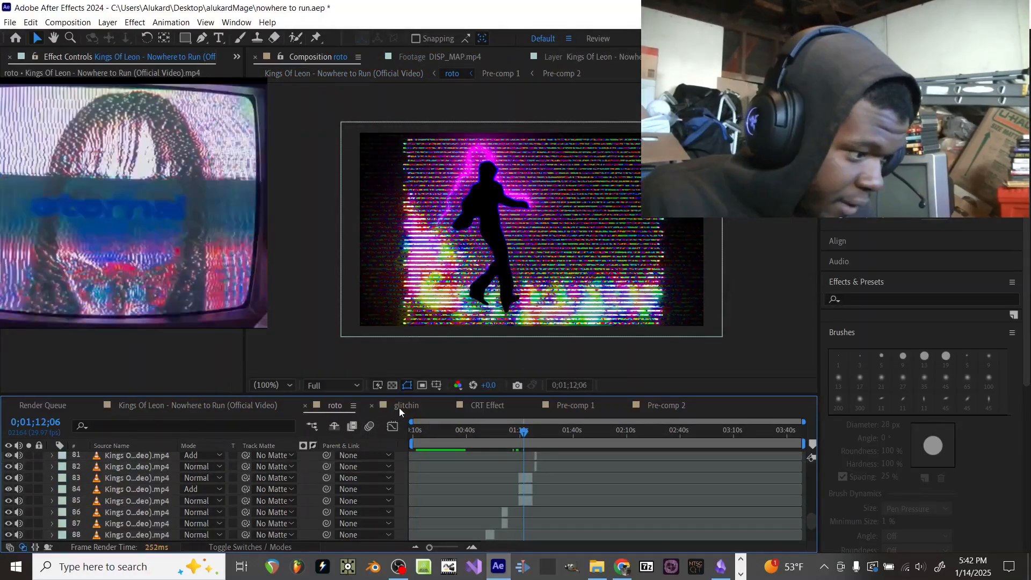
{"action": "left_click", "coordinate": [400, 407]}
{"action": "mouse_move", "coordinate": [447, 437]}
{"action": "left_mouse_down"}
{"action": "mouse_move", "coordinate": [427, 439]}
{"action": "mouse_move", "coordinate": [485, 432]}
{"action": "mouse_move", "coordinate": [444, 442]}
{"action": "left_mouse_up"}
{"action": "left_click", "coordinate": [237, 406]}
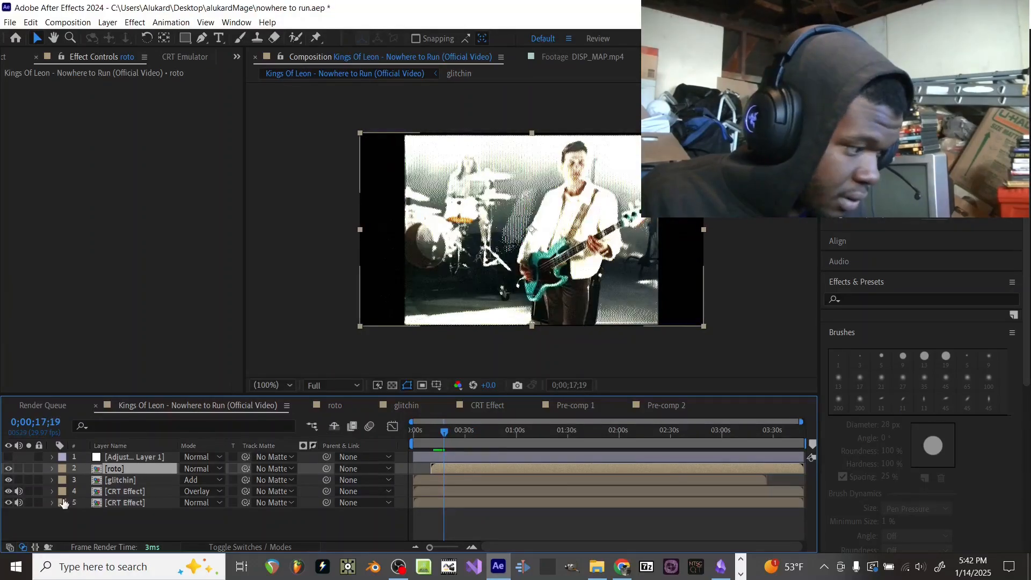
Step: Hide the glitchin layer and the lower CRT Effect layer to inspect the Overlay-mode CRT Effect layer with omino diffusion on its own
{"action": "left_click_drag", "start_coordinate": [8, 490], "coordinate": [9, 503]}
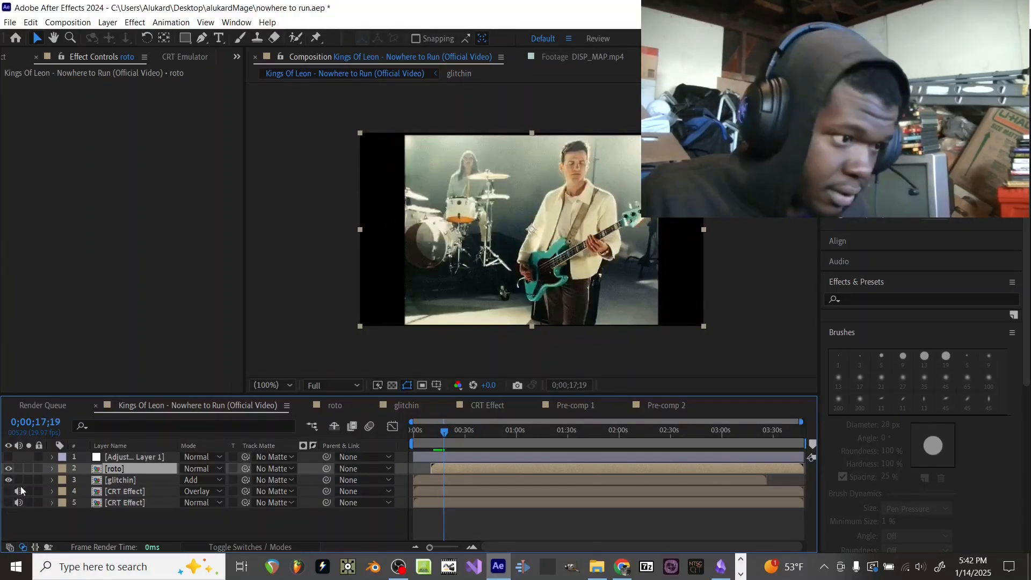
{"action": "left_click", "coordinate": [438, 480]}
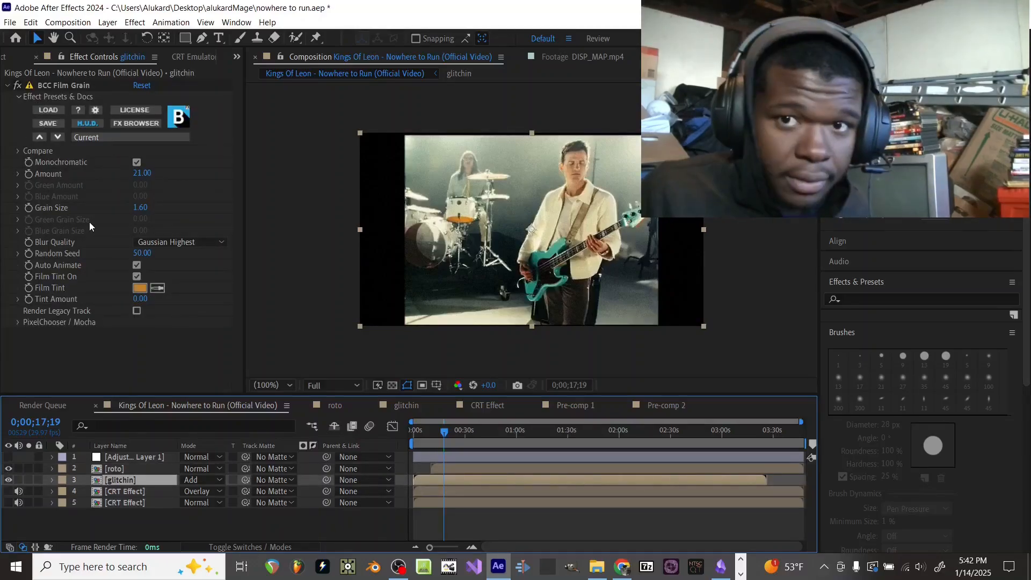
{"action": "left_click", "coordinate": [8, 479]}
{"action": "left_click", "coordinate": [8, 491]}
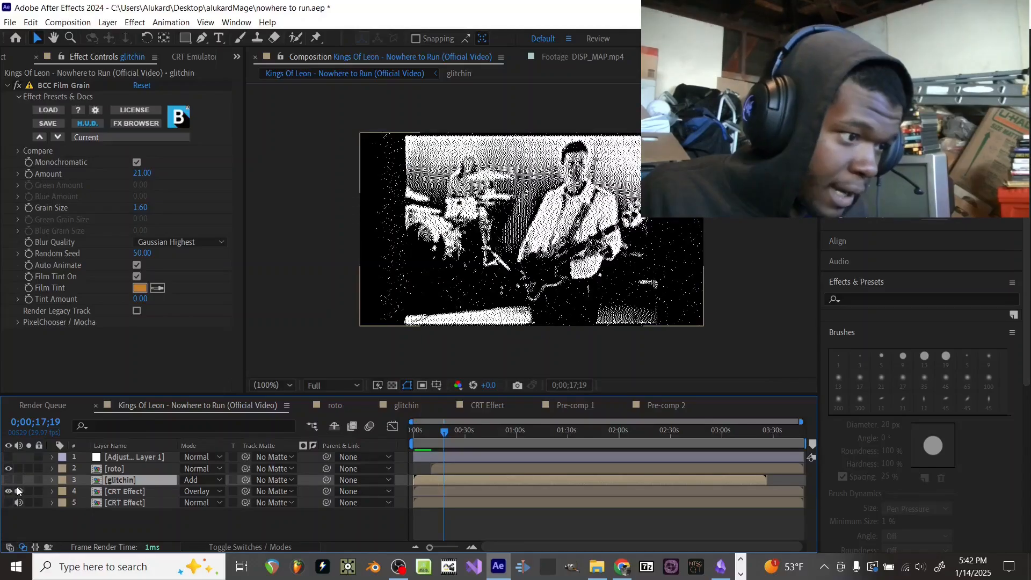
{"action": "left_click", "coordinate": [444, 492]}
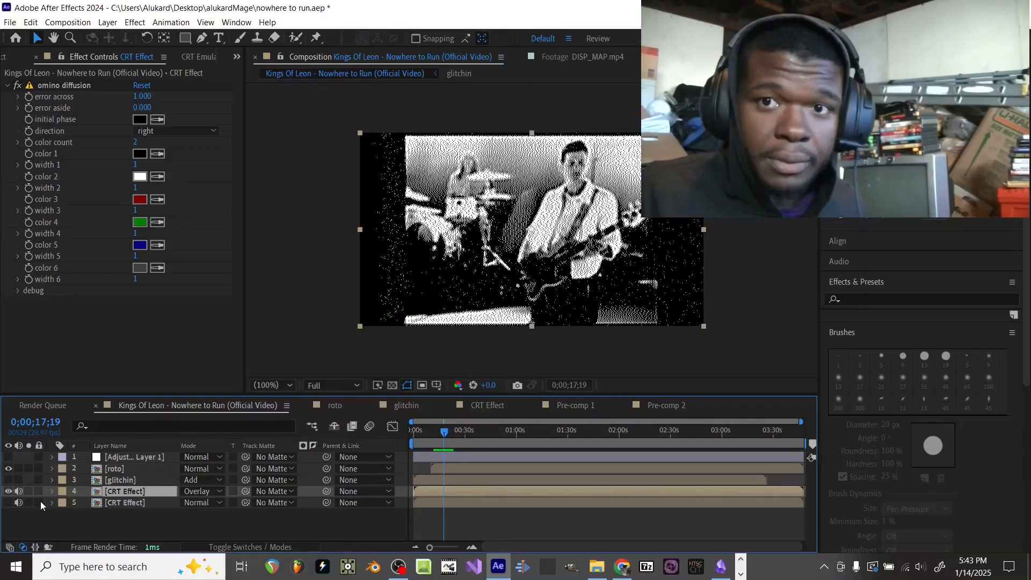
Step: Show the lower CRT Effect layer instead of the Overlay copy and browse the available CRT Emulator styles
{"action": "left_click", "coordinate": [8, 502]}
{"action": "left_click", "coordinate": [8, 491]}
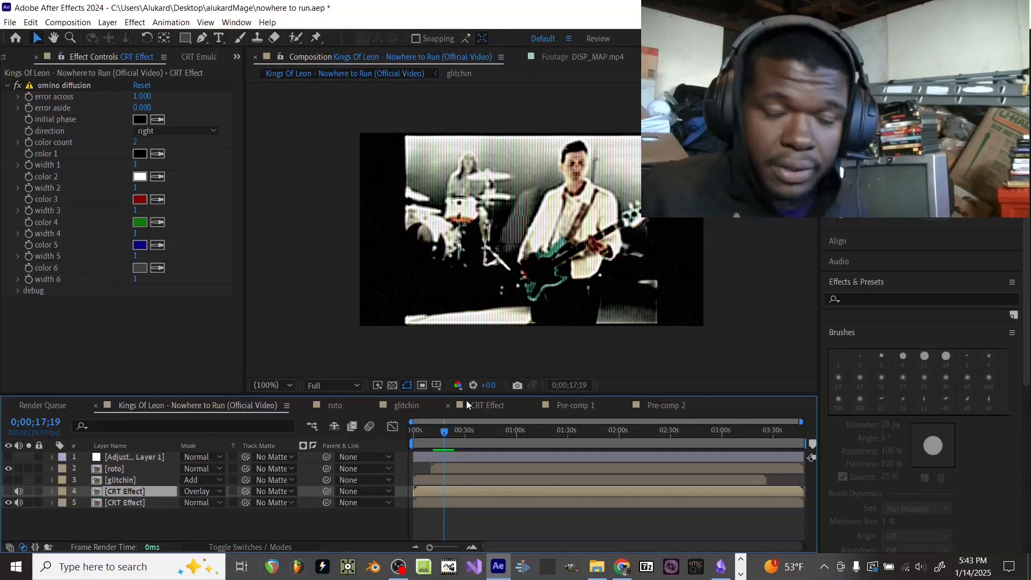
{"action": "left_click", "coordinate": [192, 57]}
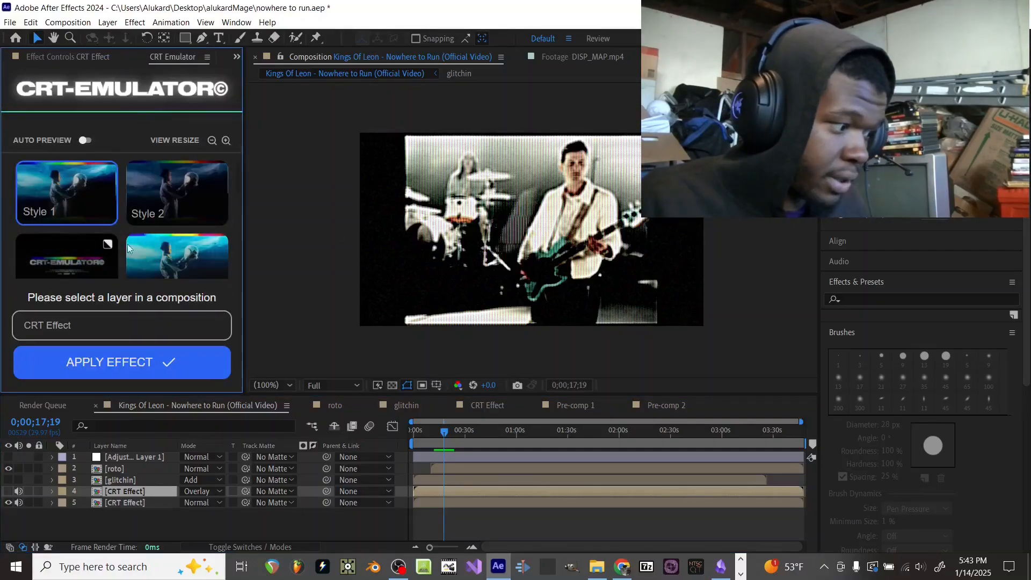
{"action": "left_click", "coordinate": [148, 504]}
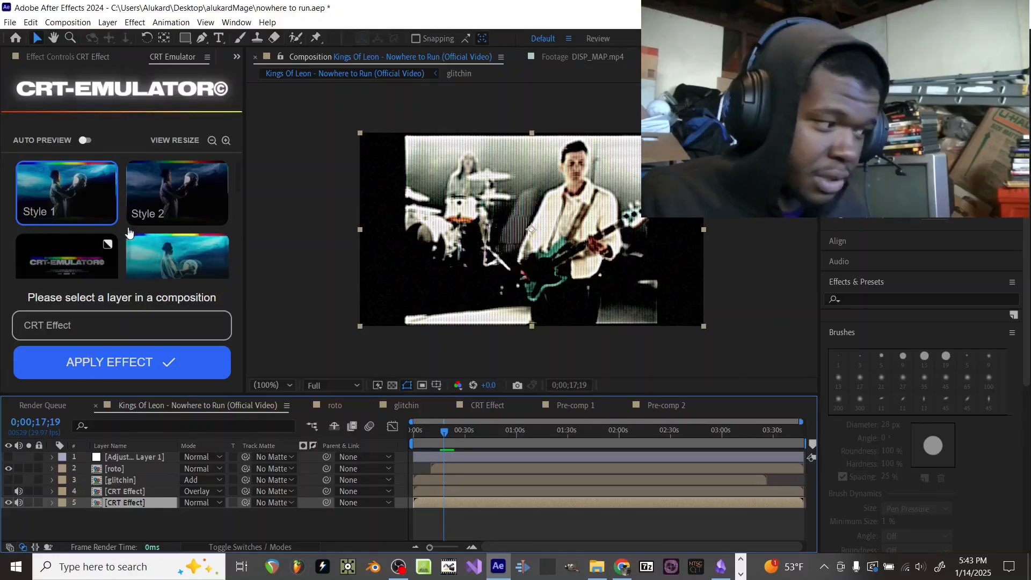
{"action": "scroll", "coordinate": [123, 215], "scroll_direction": "down", "scroll_amount": 5}
{"action": "scroll", "coordinate": [123, 215], "scroll_direction": "down", "scroll_amount": 1}
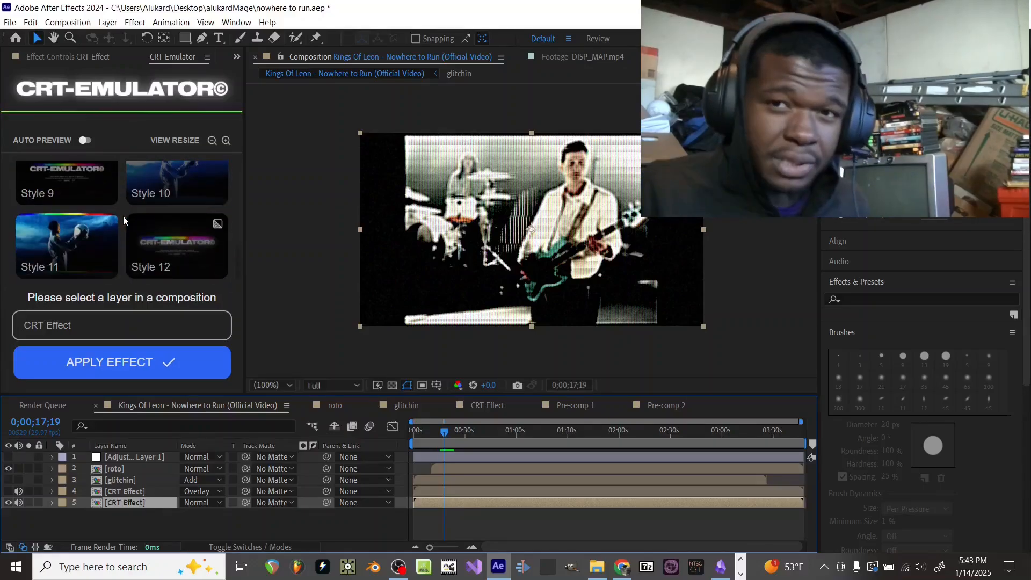
{"action": "scroll", "coordinate": [123, 216], "scroll_direction": "up", "scroll_amount": 6}
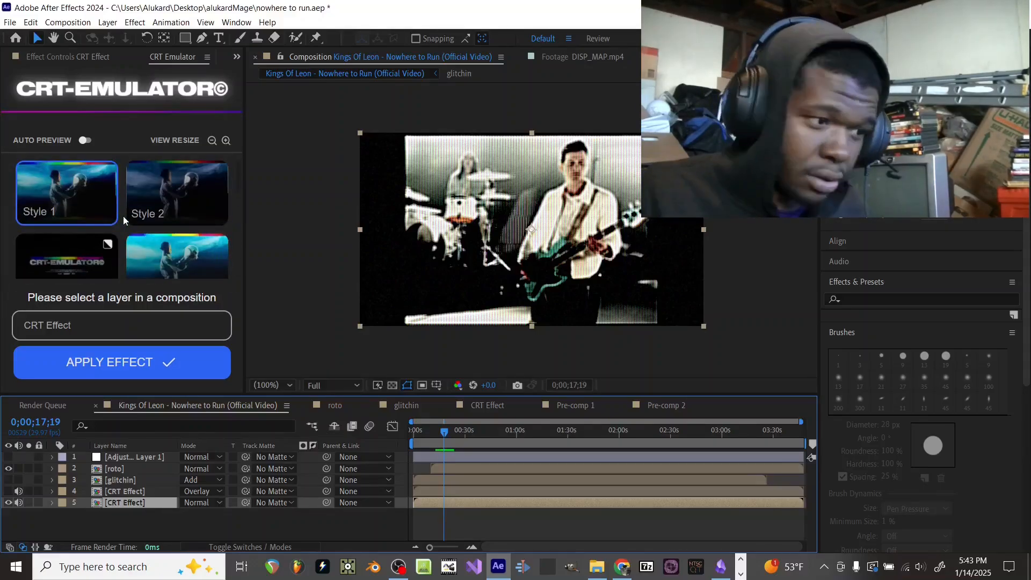
{"action": "scroll", "coordinate": [124, 215], "scroll_direction": "down", "scroll_amount": 6}
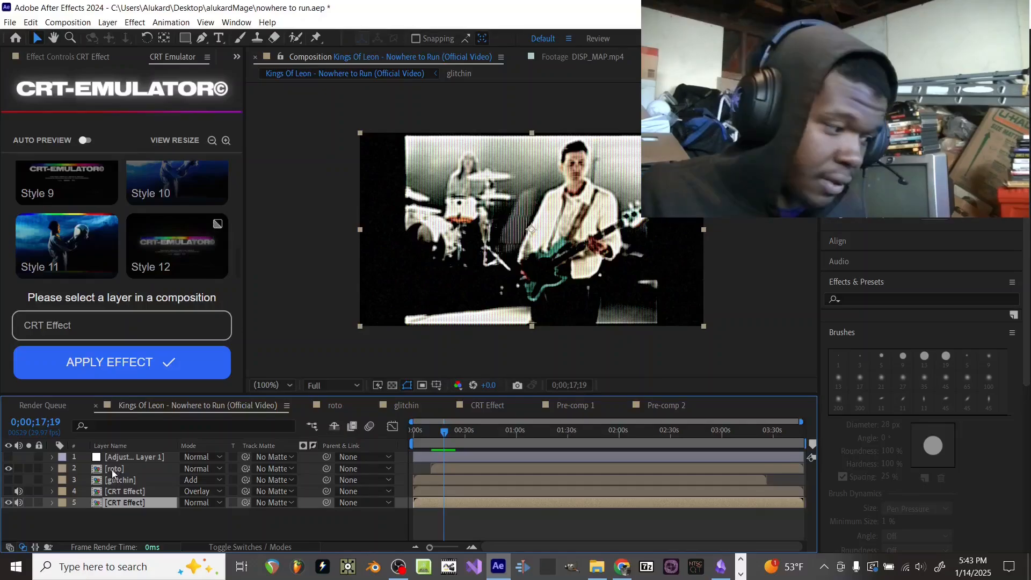
Step: Turn on the visibility of the Overlay CRT Effect layer, the glitchin layer and Adjustment Layer 1
{"action": "left_click", "coordinate": [8, 491]}
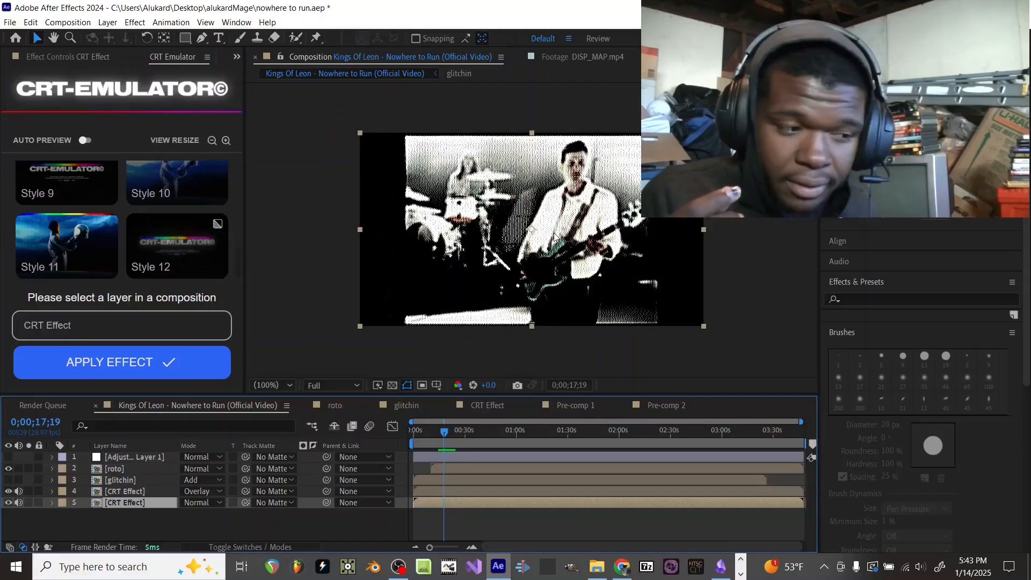
{"action": "left_click", "coordinate": [8, 480]}
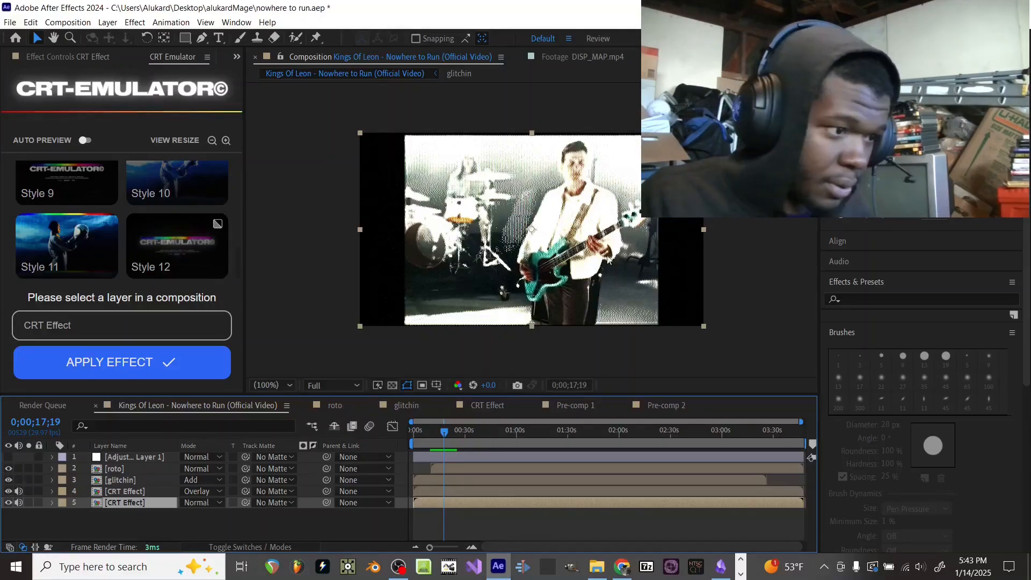
{"action": "left_click", "coordinate": [8, 457]}
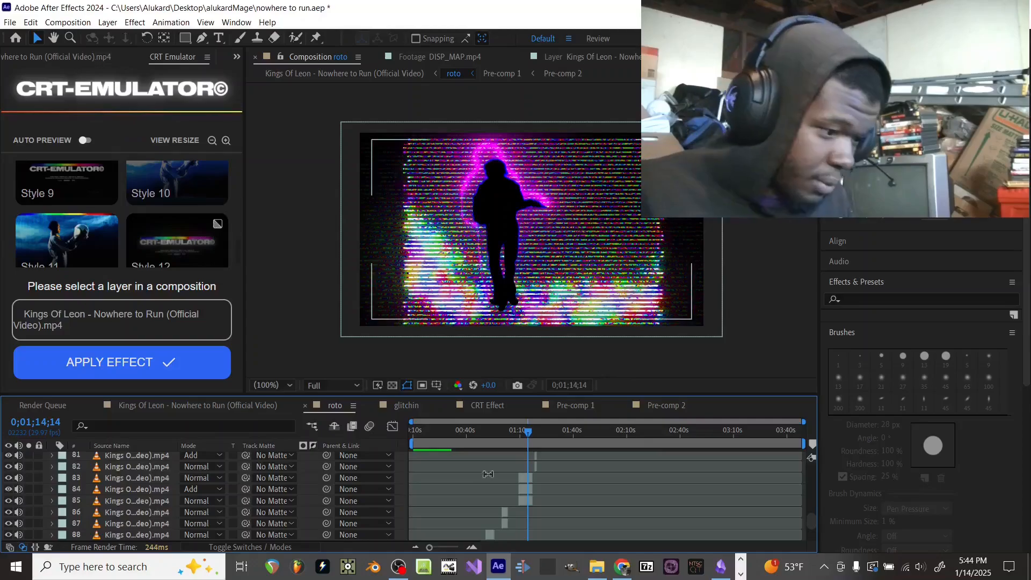
Step: Examine the effects on layer 83 of the roto composition, toggling S_HueSatBright off and on to compare the silhouette
{"action": "left_click", "coordinate": [527, 480]}
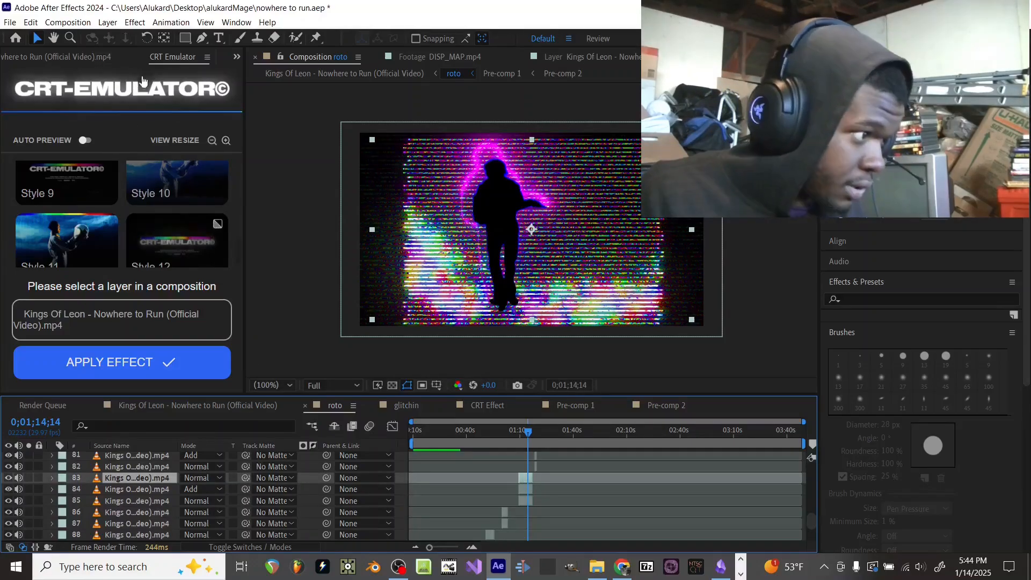
{"action": "left_click", "coordinate": [120, 56]}
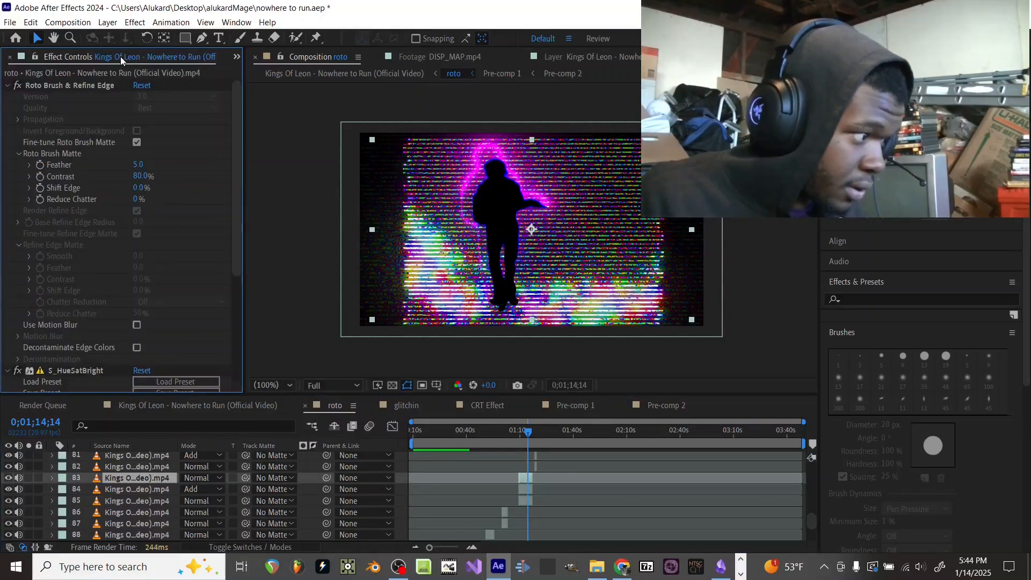
{"action": "left_click", "coordinate": [8, 85]}
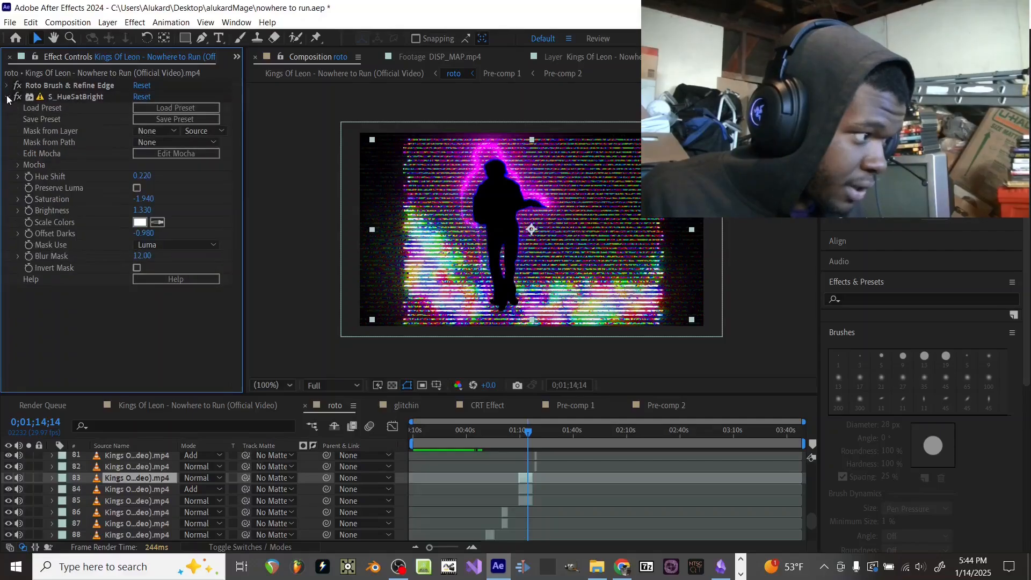
{"action": "left_click", "coordinate": [7, 98]}
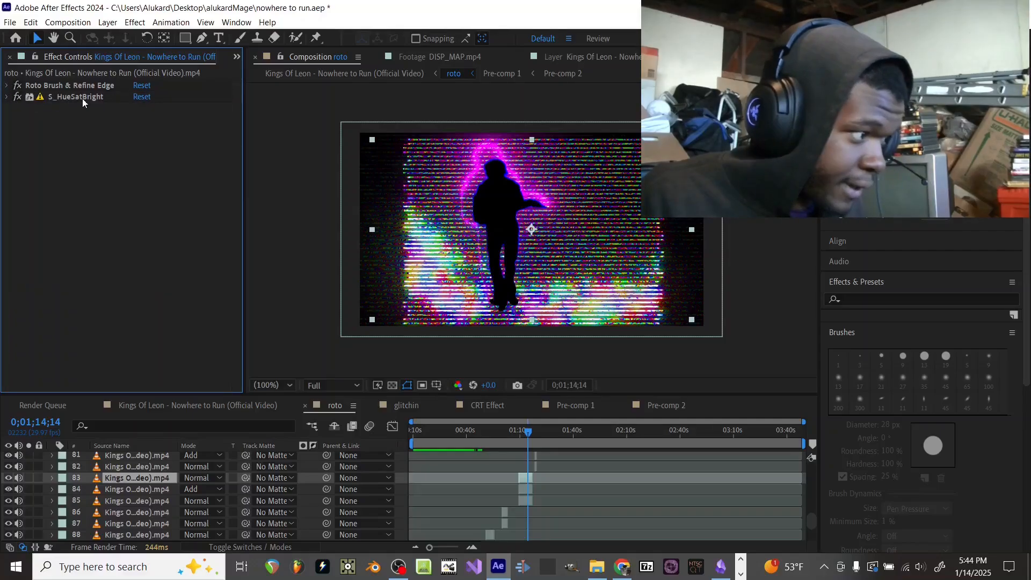
{"action": "left_click", "coordinate": [20, 95]}
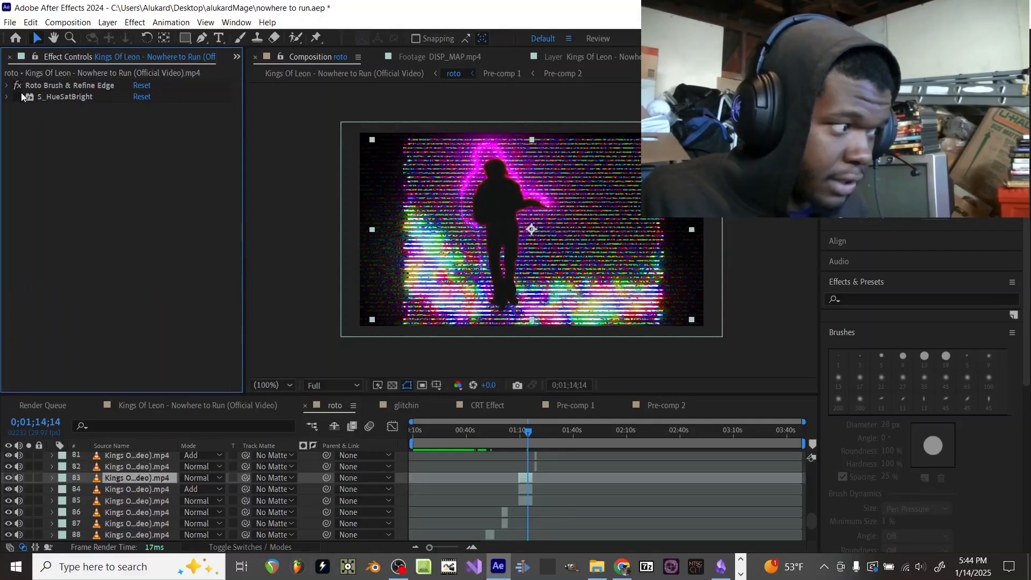
{"action": "left_click", "coordinate": [20, 94]}
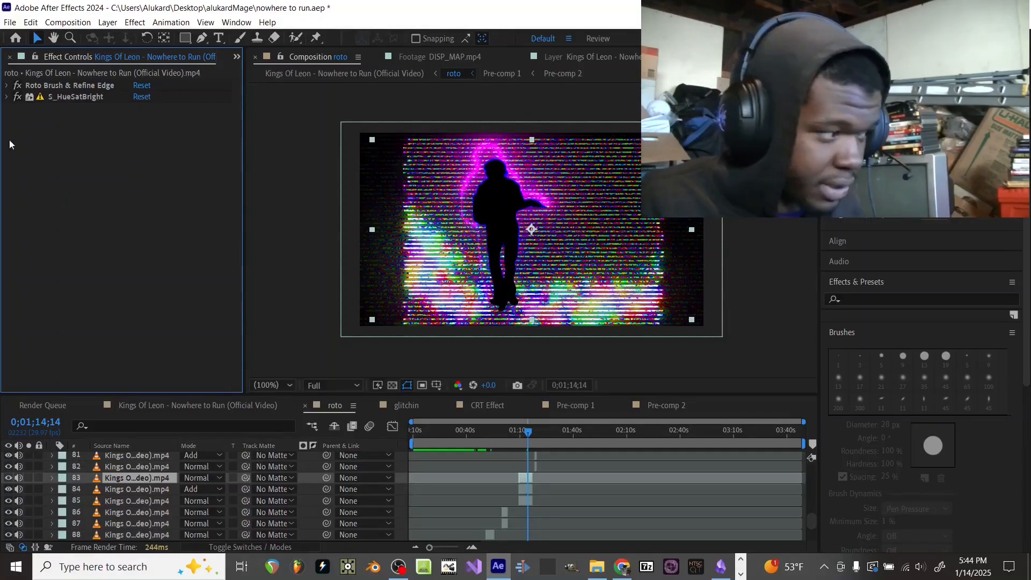
{"action": "left_click", "coordinate": [18, 97]}
{"action": "left_click", "coordinate": [18, 97]}
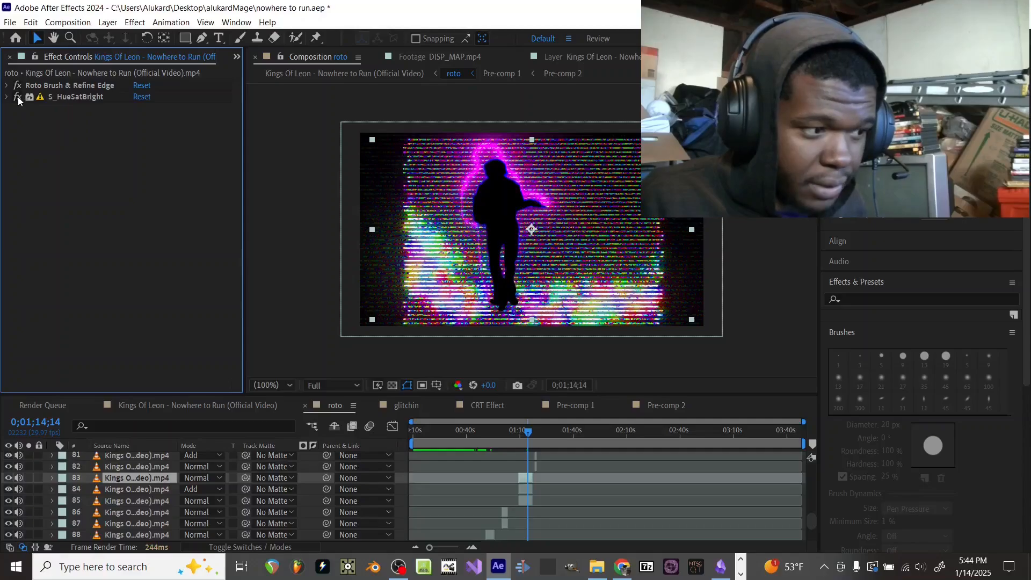
Step: Examine the effects on layer 84, toggling Deep Glow off and on to compare the glow around the silhouette
{"action": "left_click", "coordinate": [524, 490]}
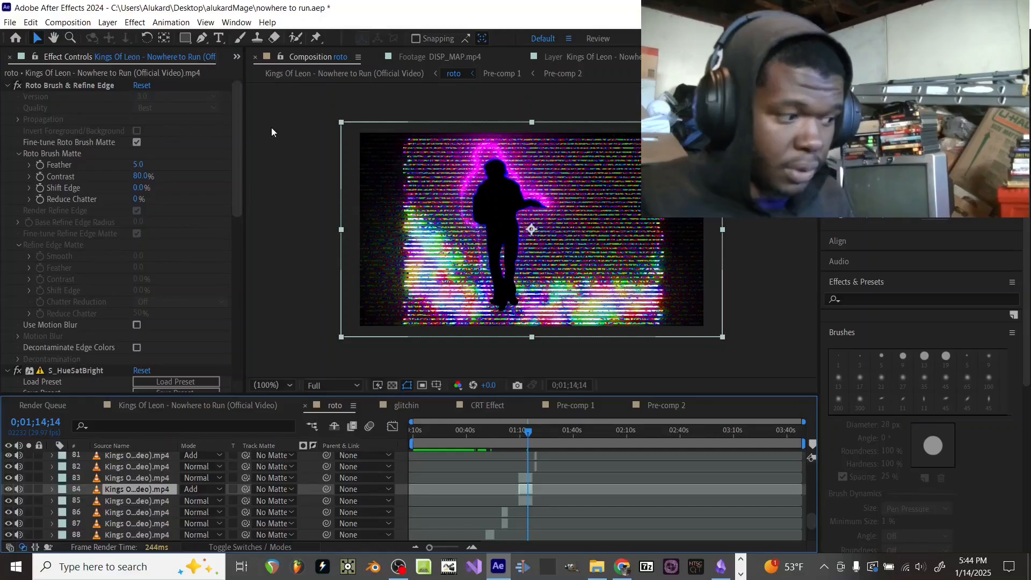
{"action": "left_click", "coordinate": [8, 86]}
{"action": "left_click", "coordinate": [6, 97]}
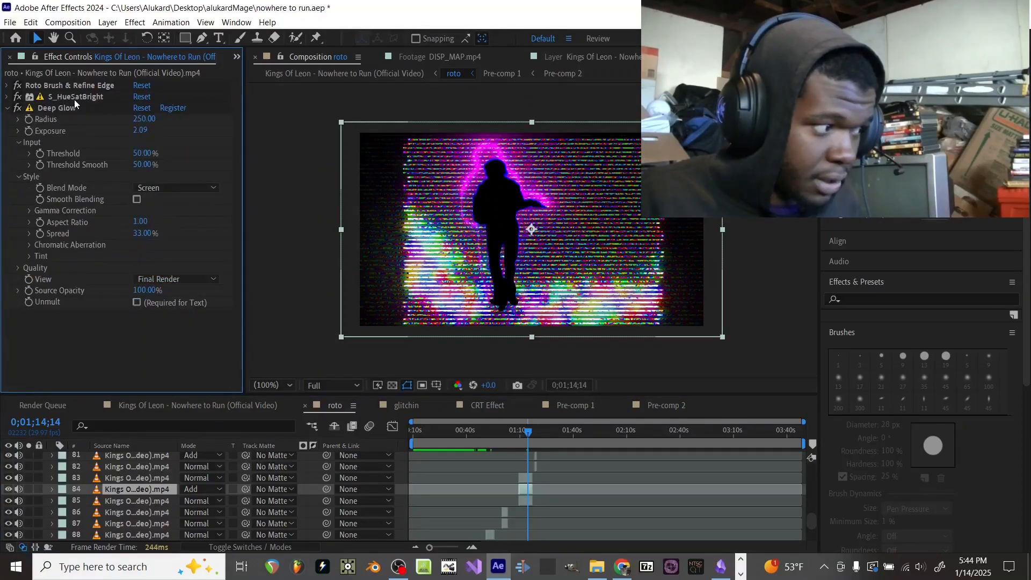
{"action": "left_click", "coordinate": [17, 109]}
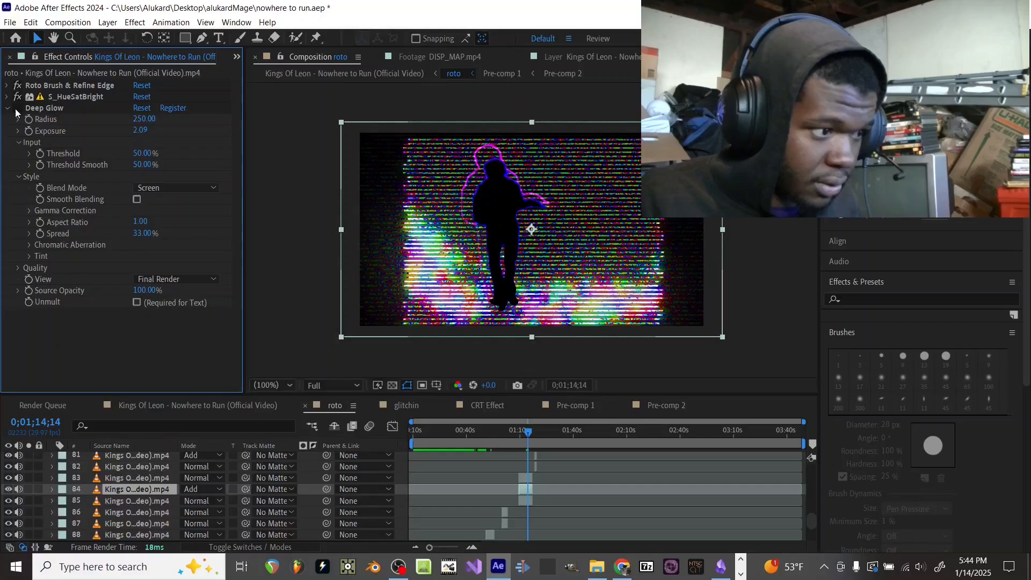
{"action": "left_click", "coordinate": [16, 109]}
{"action": "left_click", "coordinate": [17, 109]}
{"action": "left_click", "coordinate": [16, 109]}
{"action": "left_click", "coordinate": [17, 109]}
{"action": "left_click", "coordinate": [17, 110]}
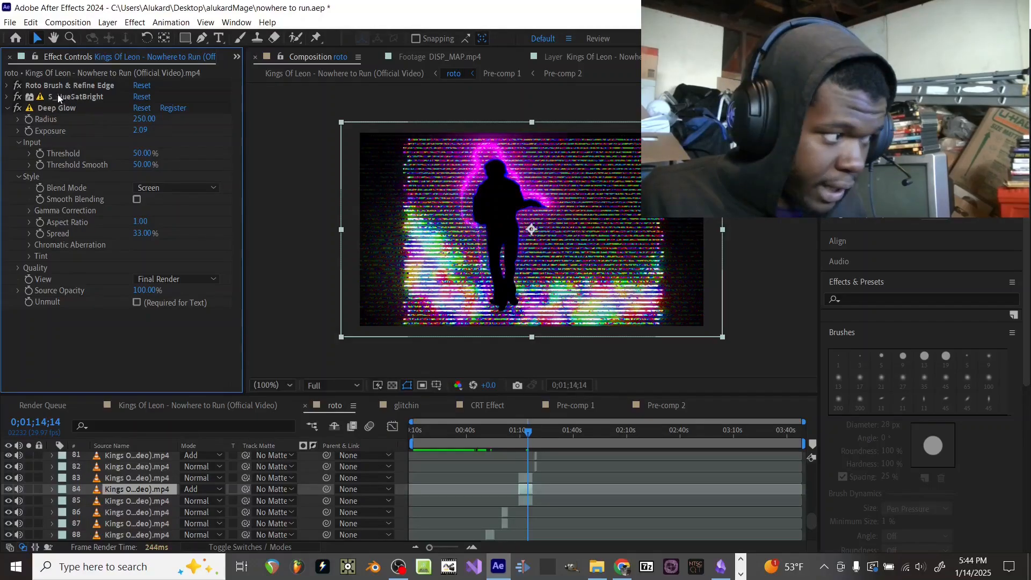
{"action": "left_click", "coordinate": [18, 99]}
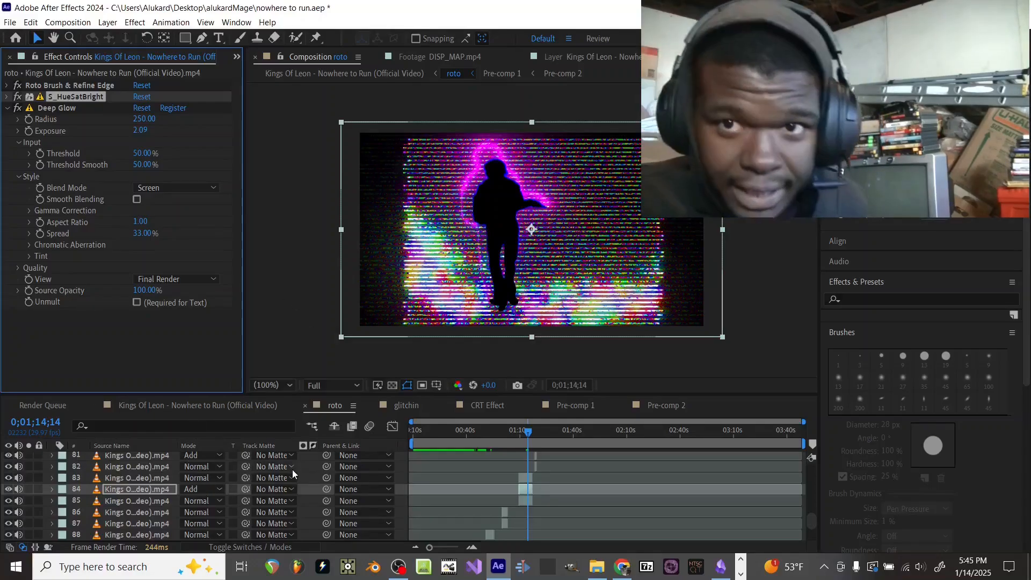
Step: Compare layer 84 in Normal blend mode, restore its mode to Add, and collapse the Deep Glow settings
{"action": "left_click", "coordinate": [218, 489]}
{"action": "left_click", "coordinate": [225, 10]}
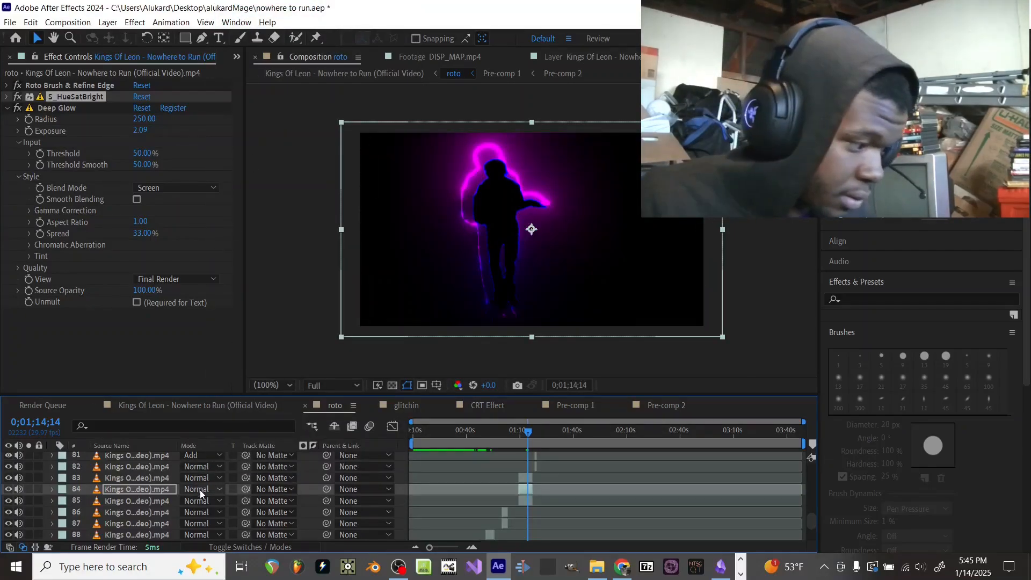
{"action": "left_click", "coordinate": [200, 490]}
{"action": "left_click", "coordinate": [241, 138]}
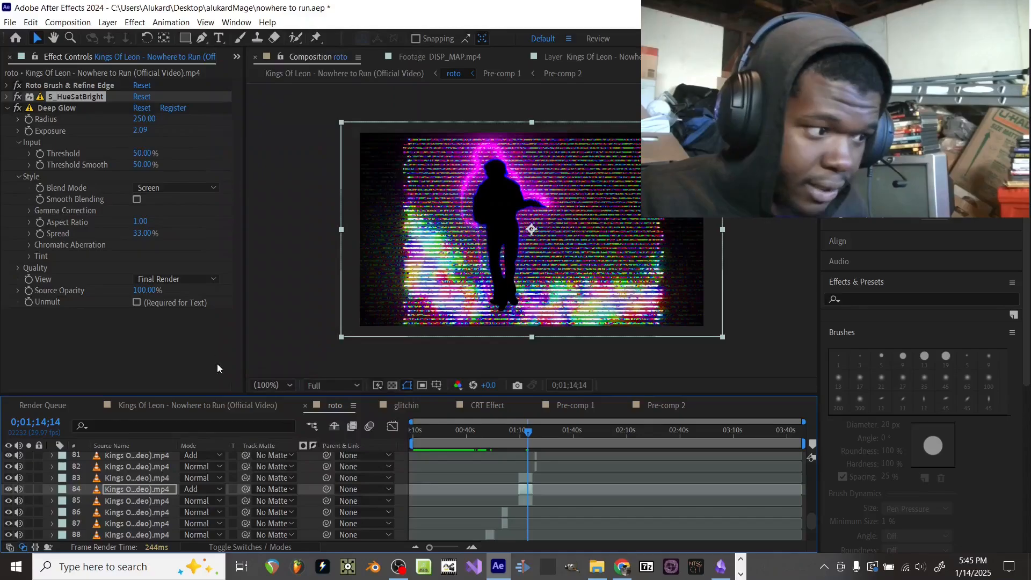
{"action": "left_click", "coordinate": [7, 108]}
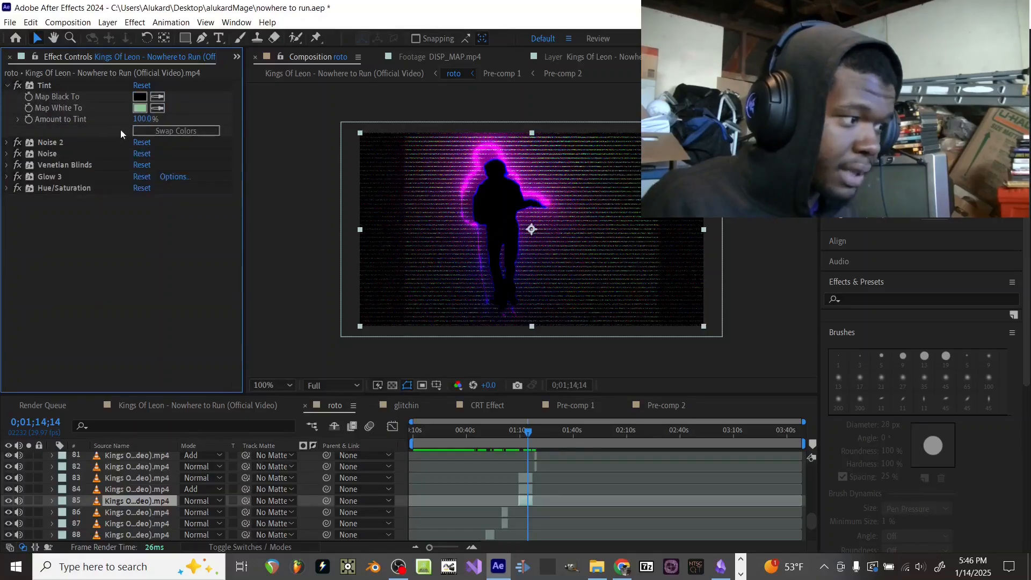
Step: Set the Map White To color of layer 85's Tint effect to yellow FFD900
{"action": "left_click", "coordinate": [139, 107]}
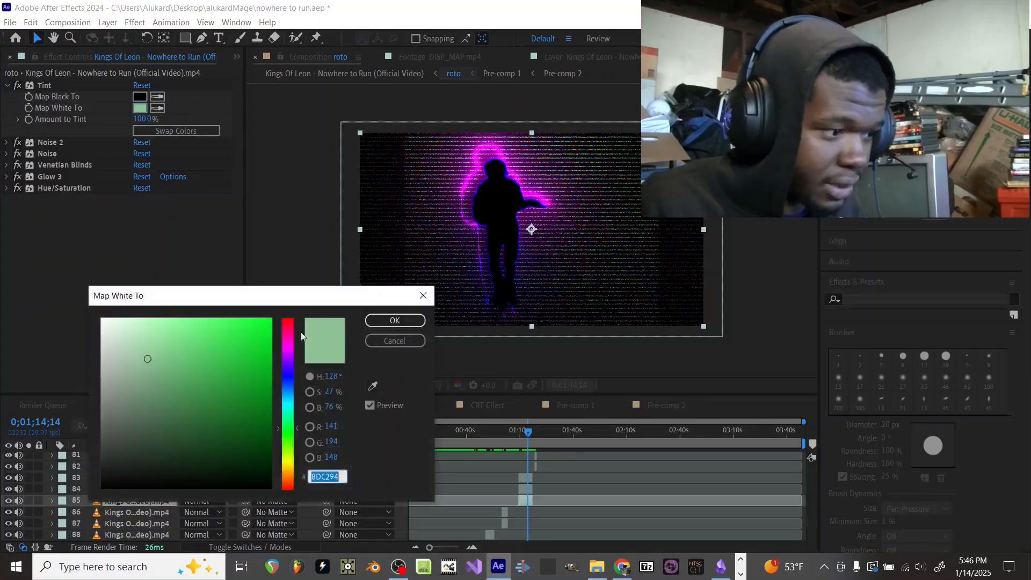
{"action": "left_click", "coordinate": [238, 334]}
{"action": "left_click_drag", "start_coordinate": [228, 334], "coordinate": [446, 509]}
{"action": "left_click_drag", "start_coordinate": [441, 439], "coordinate": [287, 368]}
{"action": "left_click_drag", "start_coordinate": [244, 335], "coordinate": [214, 306]}
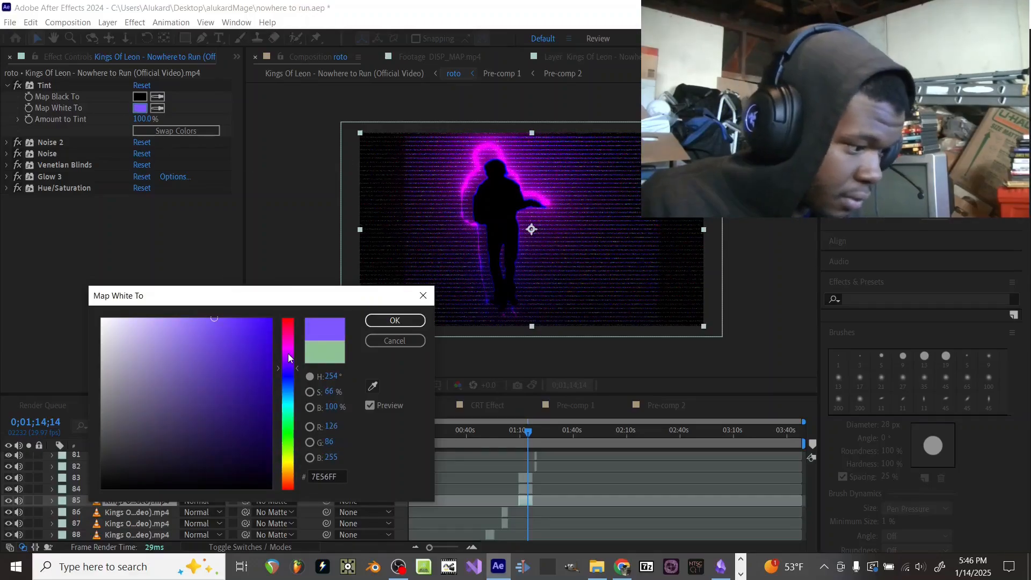
{"action": "left_click_drag", "start_coordinate": [289, 362], "coordinate": [288, 467]}
{"action": "left_click_drag", "start_coordinate": [230, 391], "coordinate": [266, 315]}
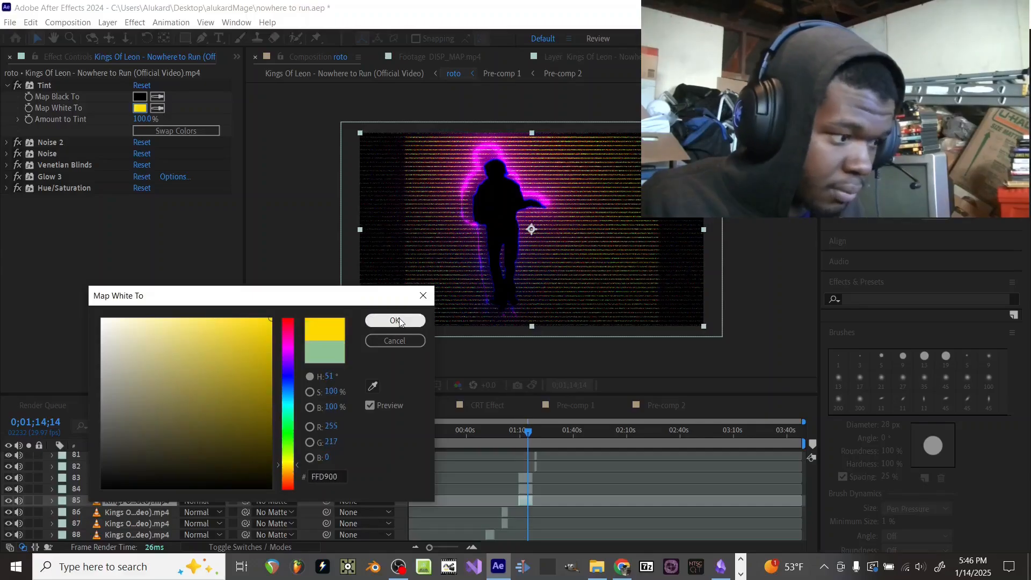
{"action": "left_click", "coordinate": [400, 322]}
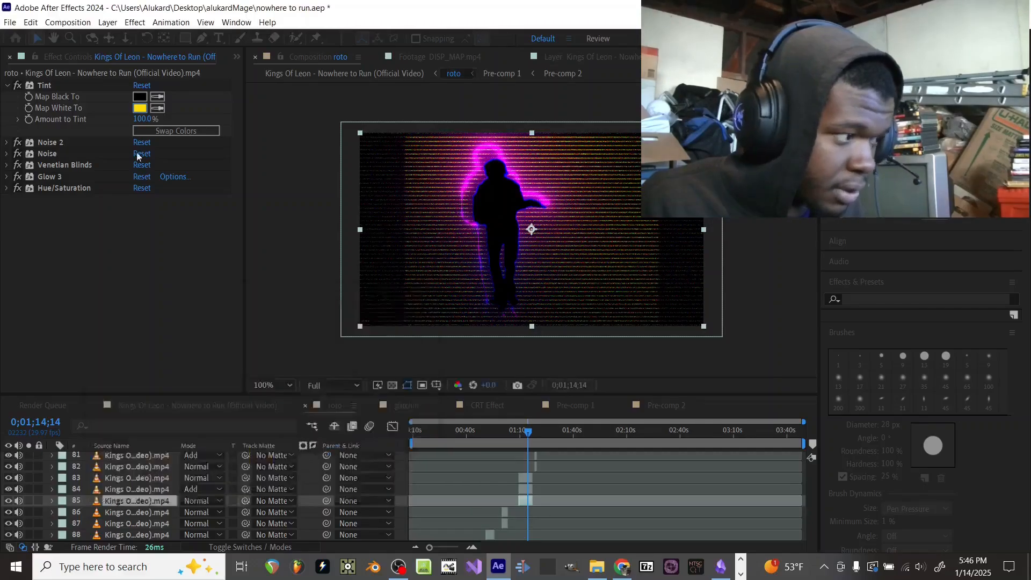
Step: Collapse layer 85's Tint settings and examine its Noise 2 settings
{"action": "left_click", "coordinate": [7, 85]}
{"action": "left_click", "coordinate": [6, 97]}
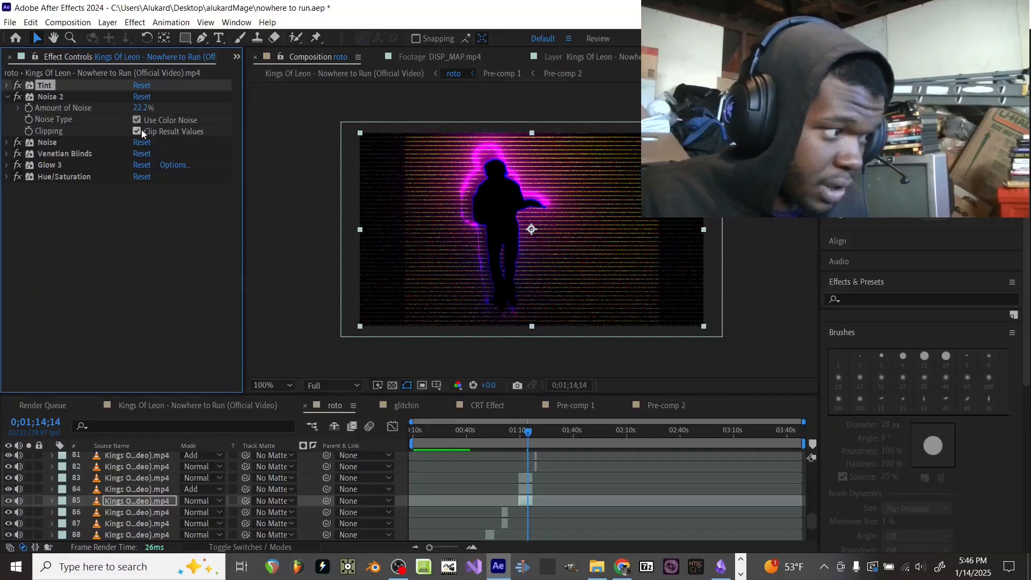
{"action": "left_click", "coordinate": [6, 97]}
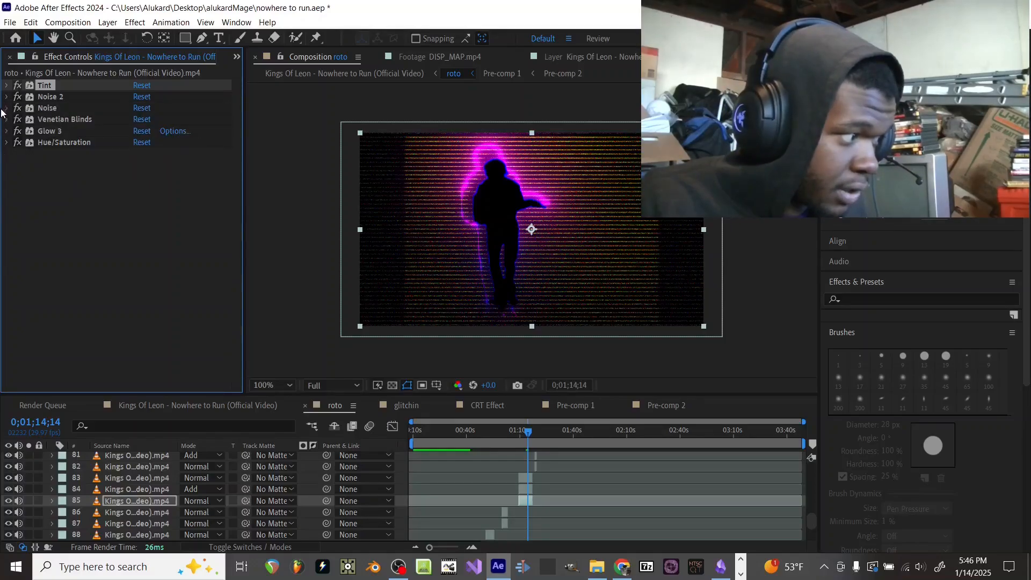
Step: Test the Noise effect on layer 85 at 99% Amount of Noise, restore 22.2% and collapse its settings
{"action": "left_click", "coordinate": [6, 108]}
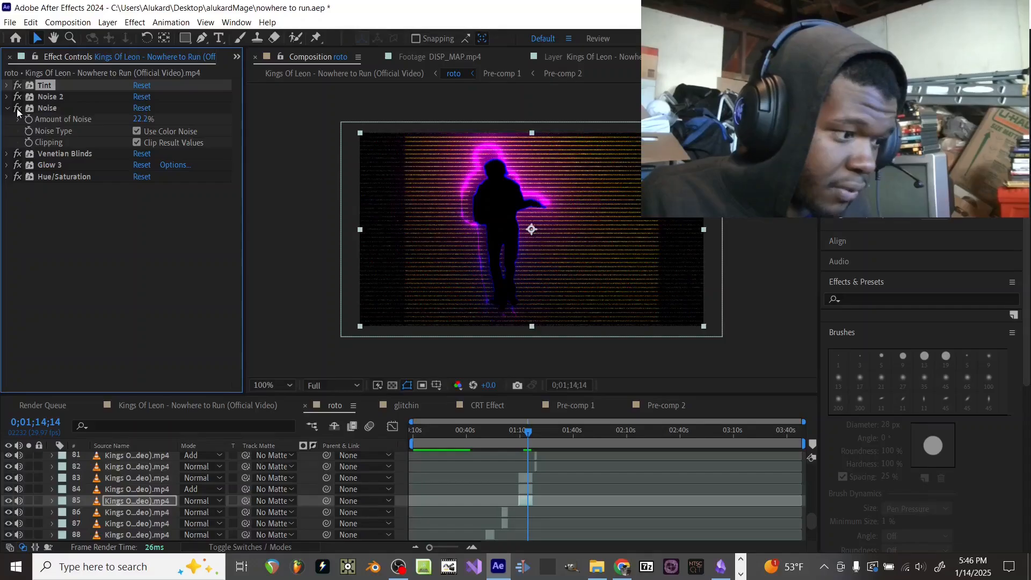
{"action": "left_click_drag", "start_coordinate": [143, 119], "coordinate": [206, 109]}
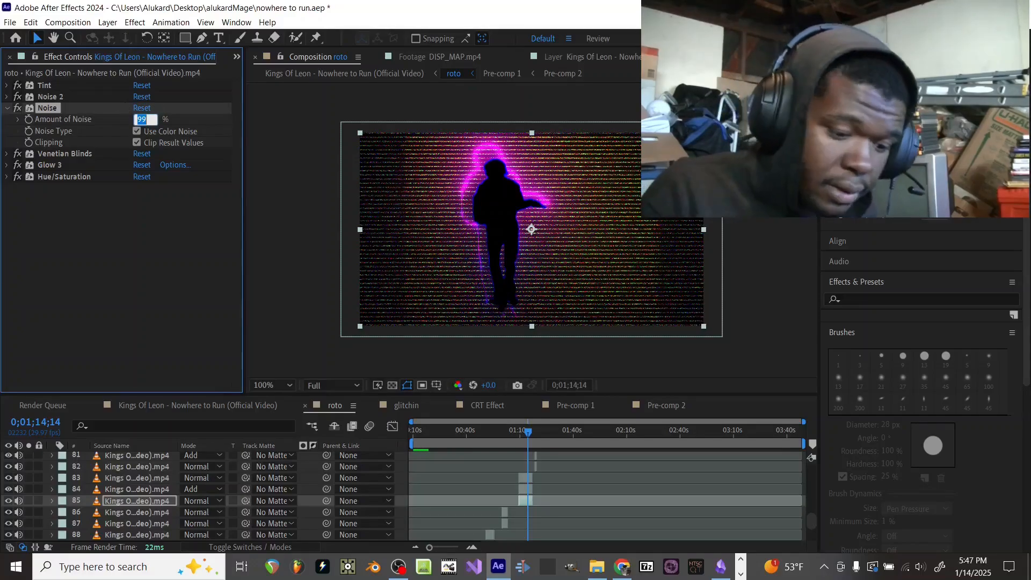
{"action": "type", "text": "22.2"}
{"action": "key", "text": "Return"}
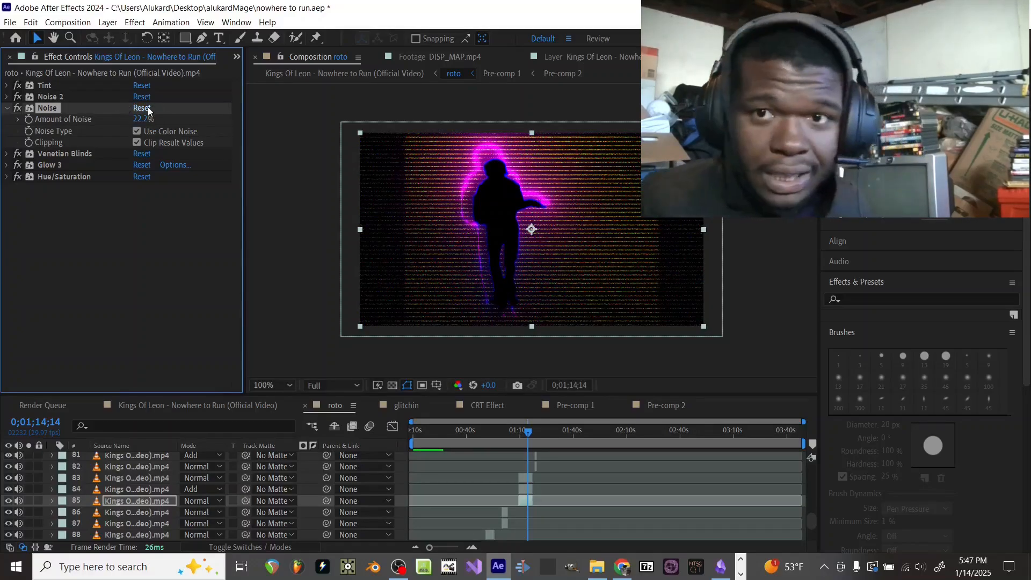
{"action": "left_click", "coordinate": [6, 109]}
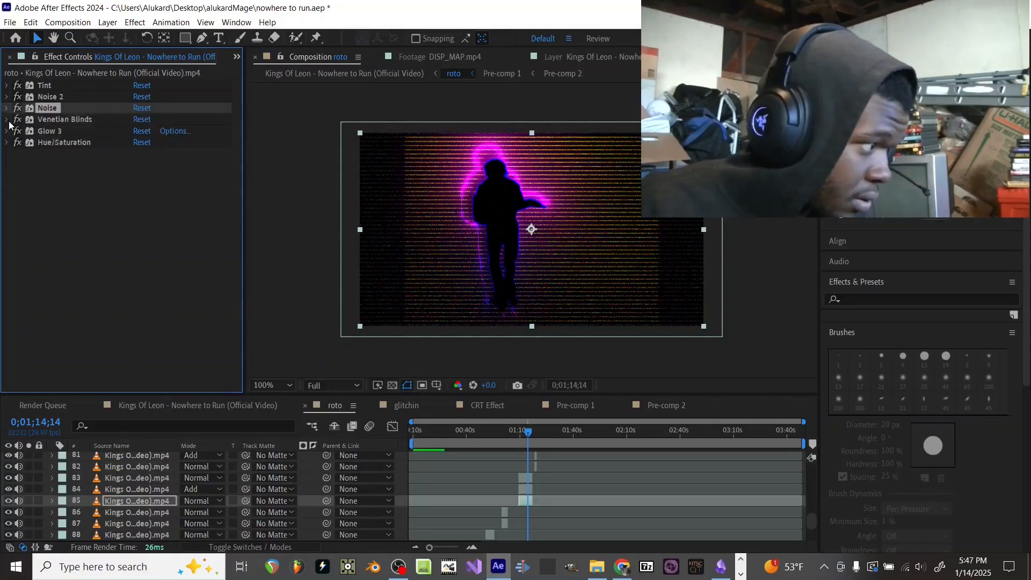
Step: Set Venetian Blinds' Transition Completion to 74% on layer 85 and try other Widths, restoring the Width to 8
{"action": "left_click", "coordinate": [7, 119]}
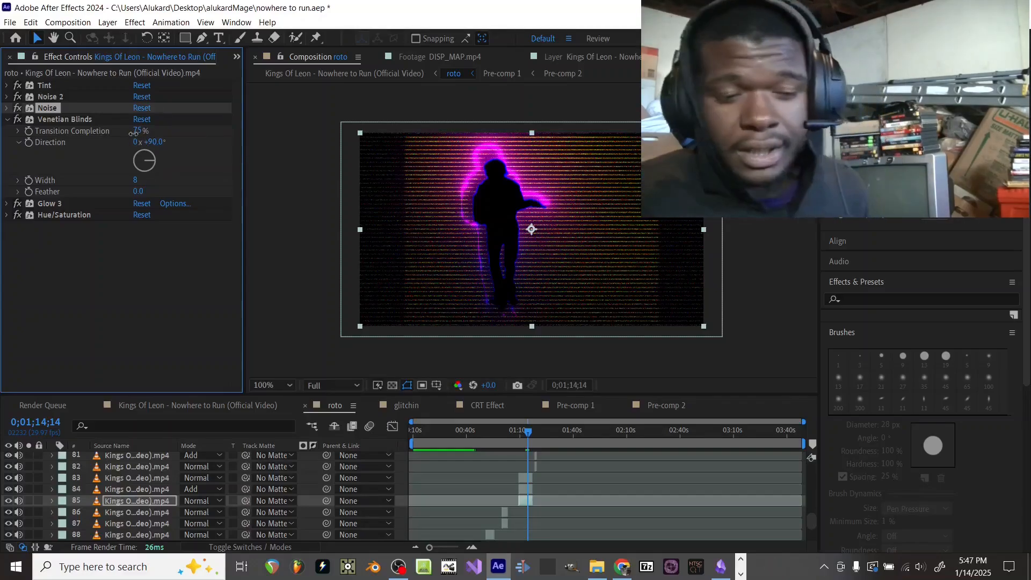
{"action": "left_click_drag", "start_coordinate": [131, 134], "coordinate": [123, 153]}
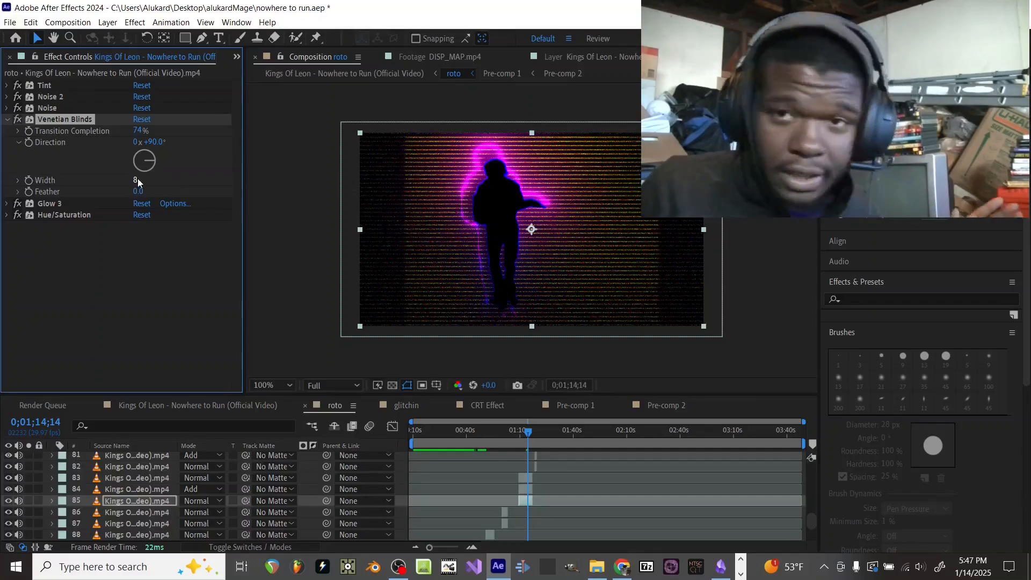
{"action": "left_click_drag", "start_coordinate": [137, 181], "coordinate": [121, 190]}
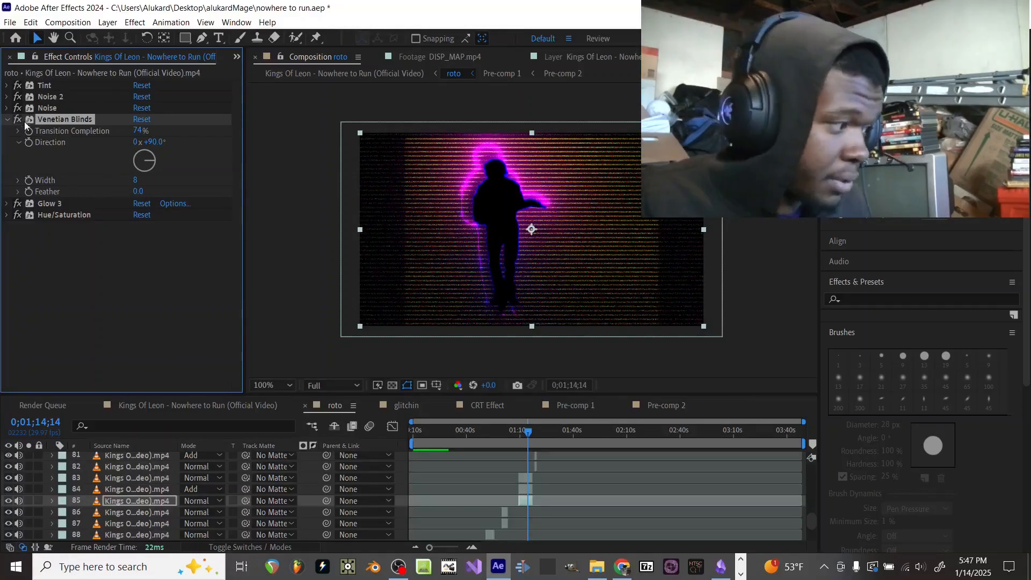
{"action": "left_click", "coordinate": [8, 120]}
Step: Examine the Glow 3 and Hue/Saturation settings of layer 85
{"action": "left_click", "coordinate": [6, 131]}
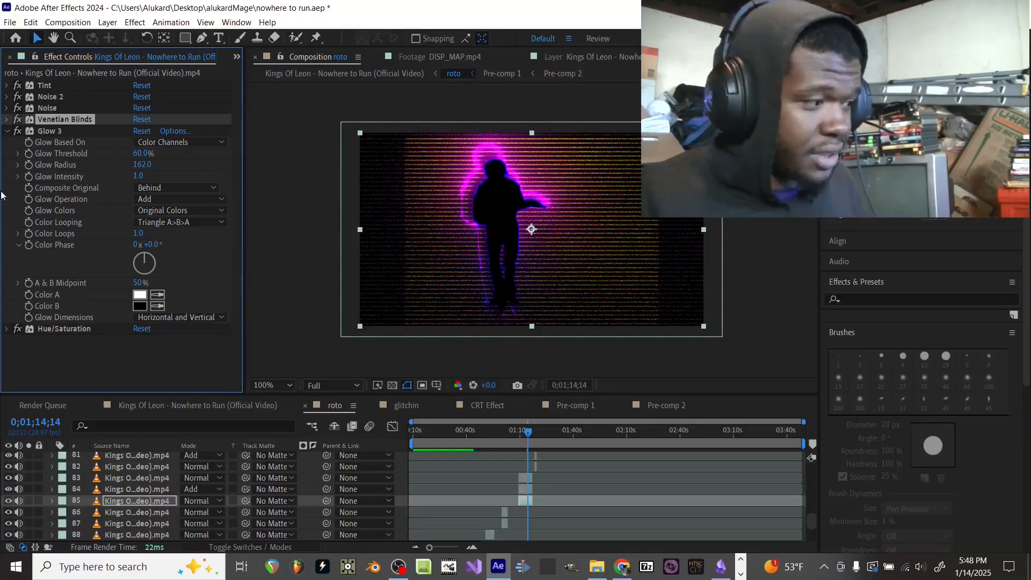
{"action": "left_click", "coordinate": [7, 132]}
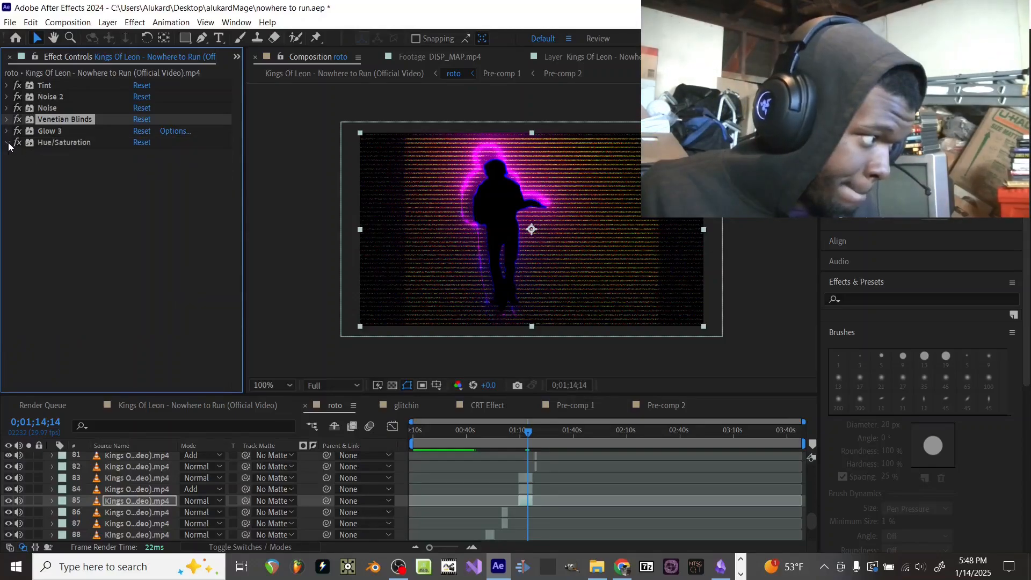
{"action": "left_click", "coordinate": [8, 143]}
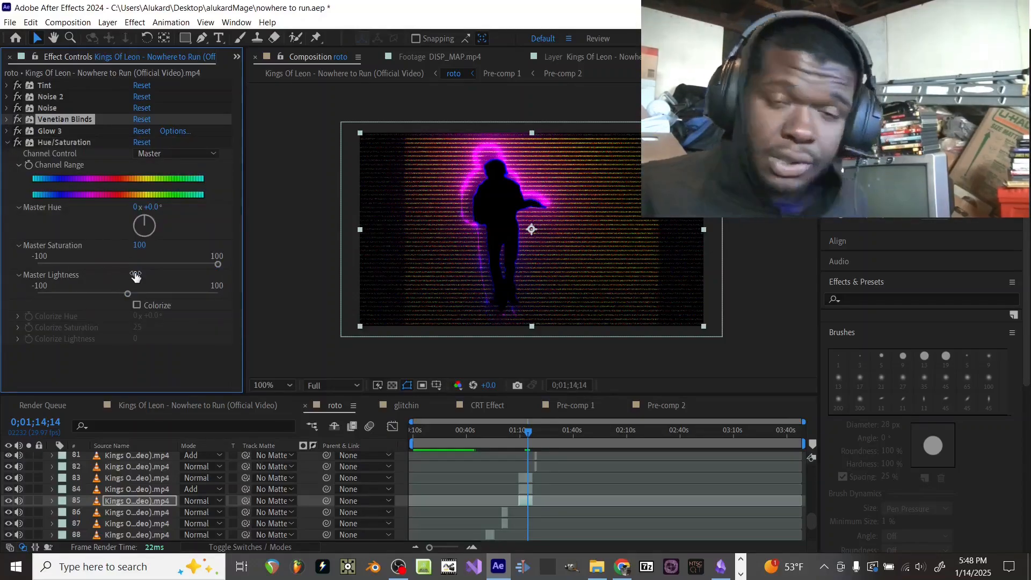
{"action": "left_click", "coordinate": [19, 142]}
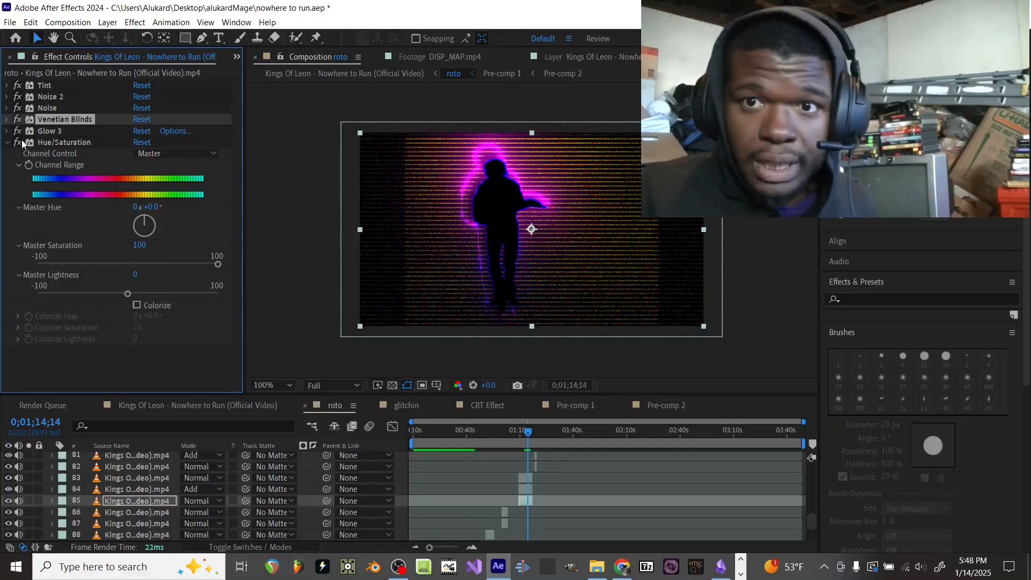
{"action": "left_click", "coordinate": [6, 145]}
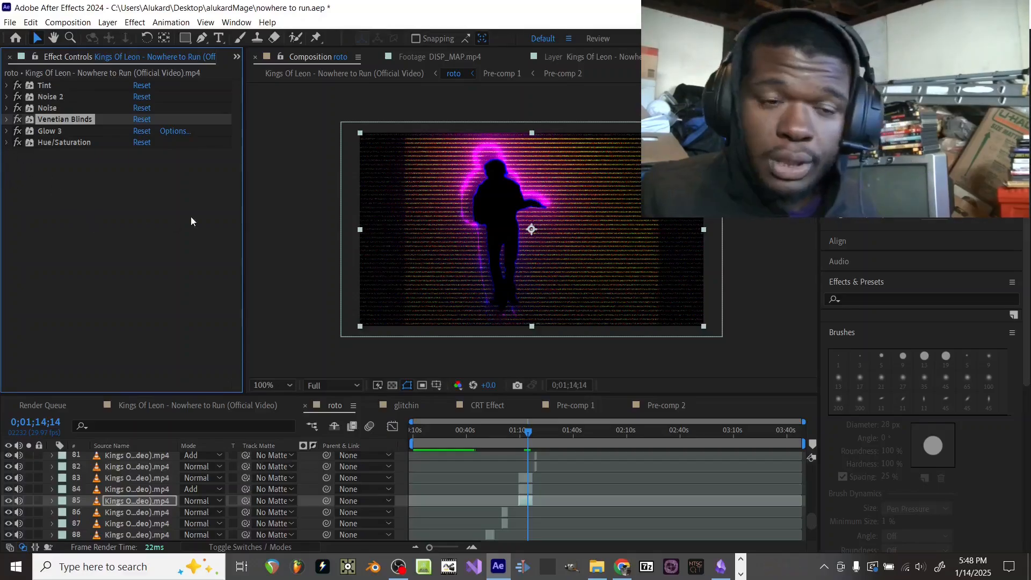
Step: Replace layer 85's effects with the eternalStaticSynth preset and pull its RGB curve steeply upward to brighten the static
{"action": "left_click", "coordinate": [871, 299]}
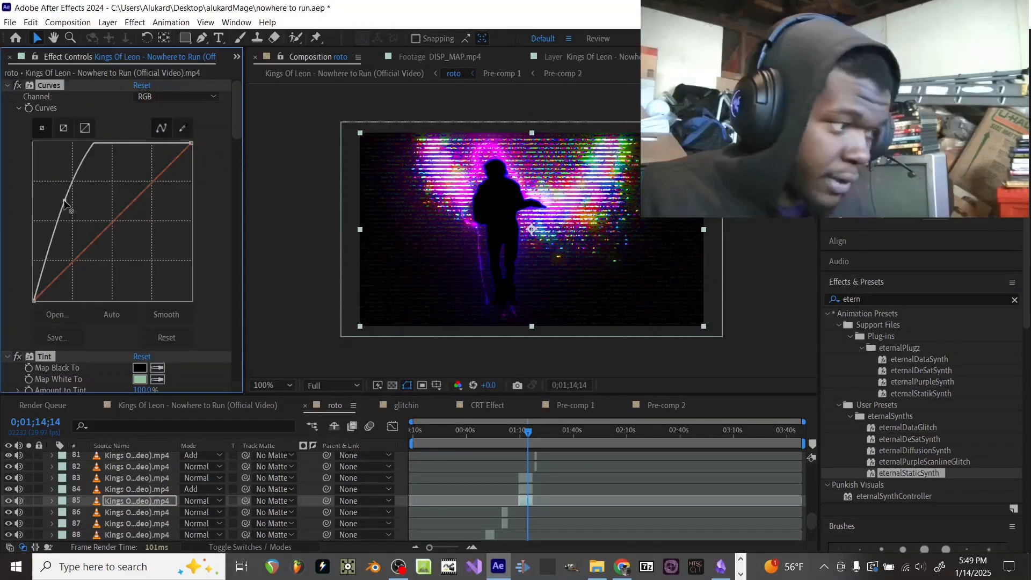
{"action": "left_click_drag", "start_coordinate": [137, 144], "coordinate": [96, 141]}
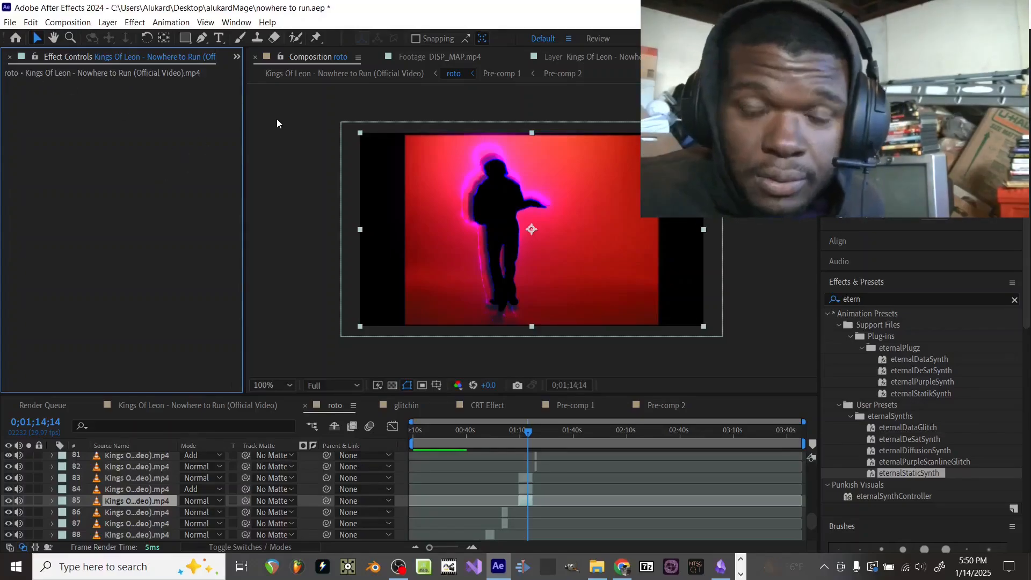
{"action": "left_click_drag", "start_coordinate": [901, 476], "coordinate": [520, 503]}
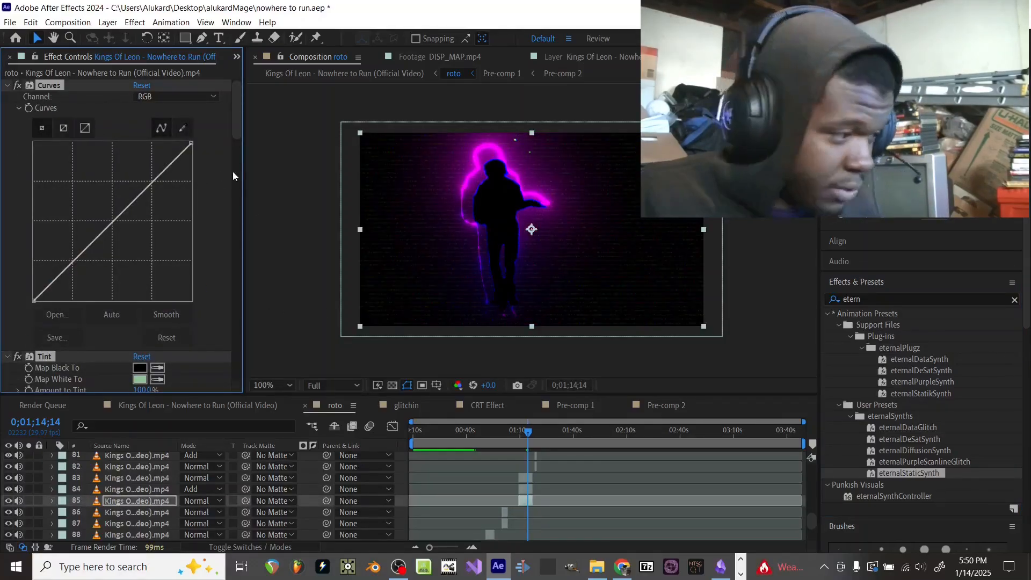
{"action": "mouse_move", "coordinate": [148, 181]}
{"action": "left_mouse_down"}
{"action": "mouse_move", "coordinate": [141, 218]}
{"action": "mouse_move", "coordinate": [55, 151]}
{"action": "left_mouse_up"}
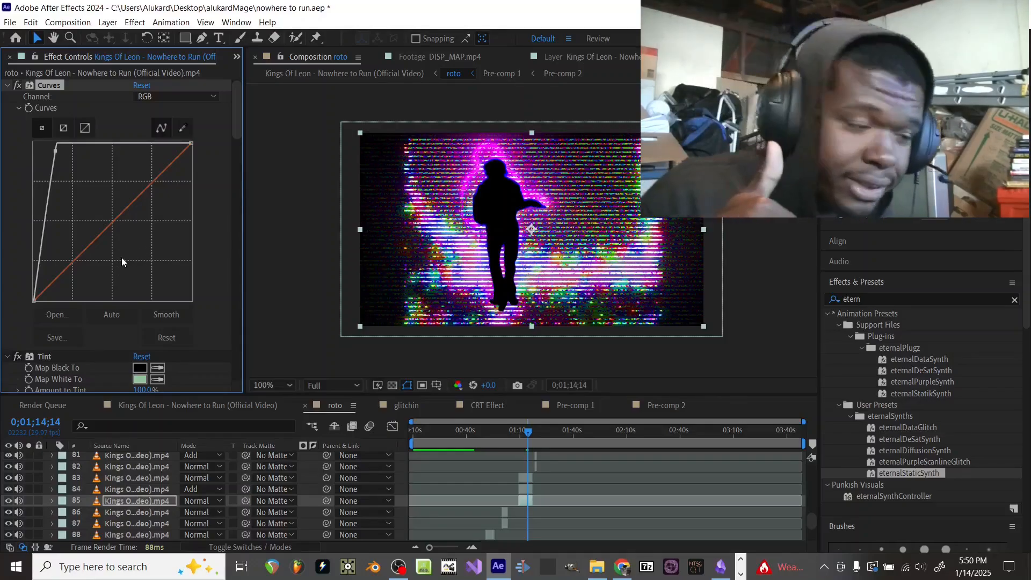
Step: In the main Kings Of Leon composition, apply NTSC-rs to Adjustment Layer 1 and inspect the frame at 0;00;28;18 up close
{"action": "left_click", "coordinate": [215, 406]}
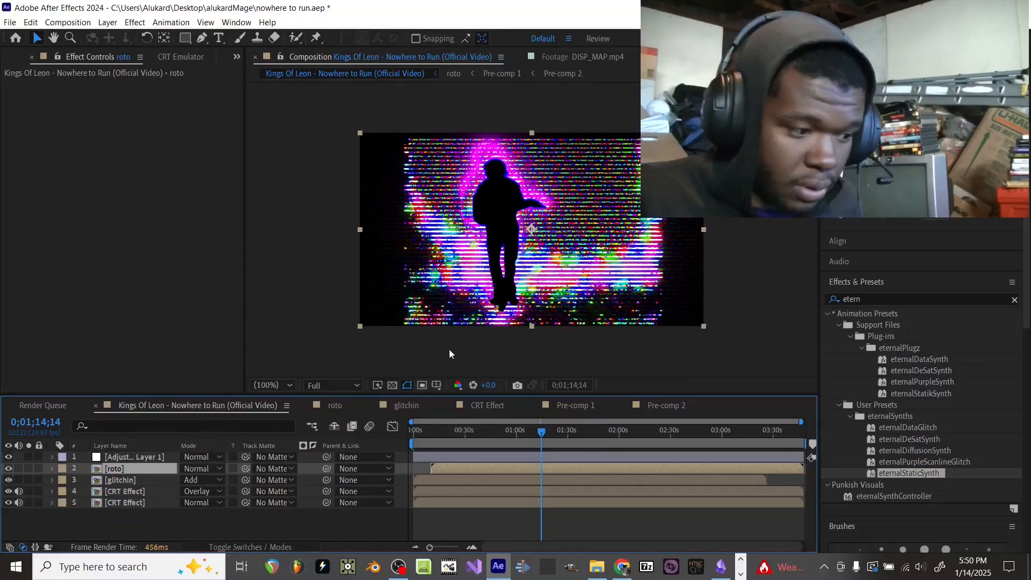
{"action": "left_click", "coordinate": [465, 444]}
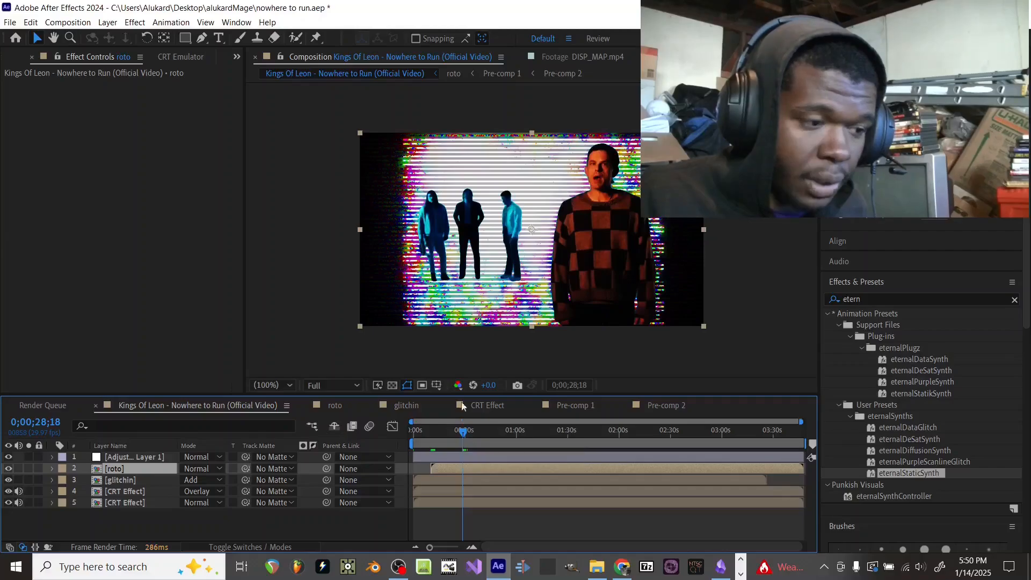
{"action": "left_click", "coordinate": [906, 298]}
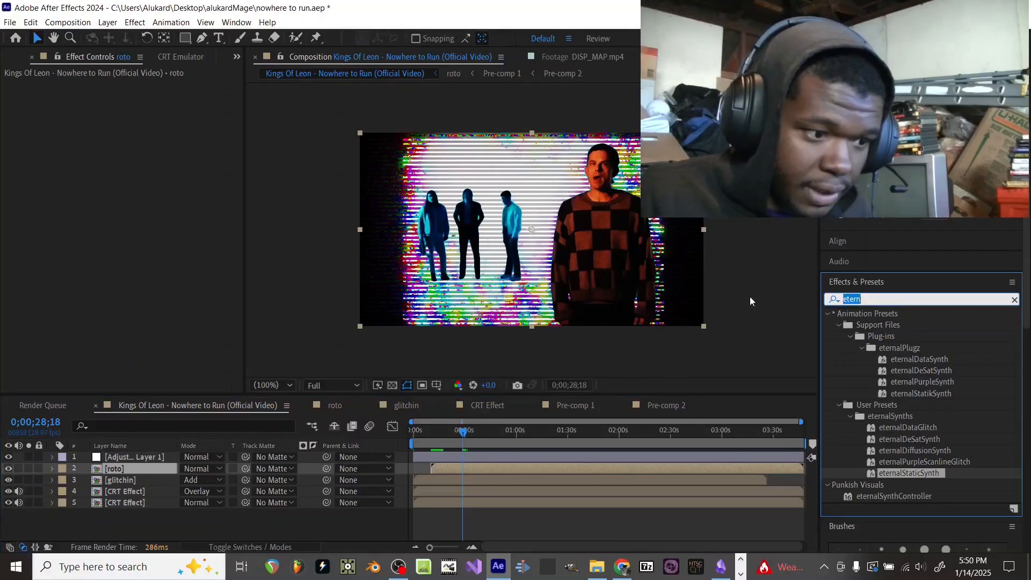
{"action": "type", "text": "nt"}
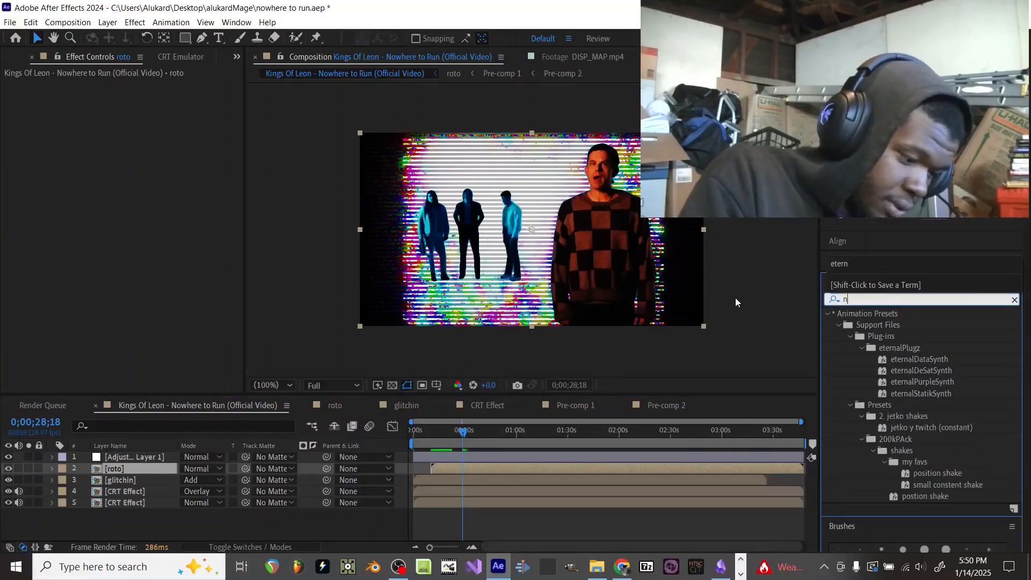
{"action": "type", "text": "sc"}
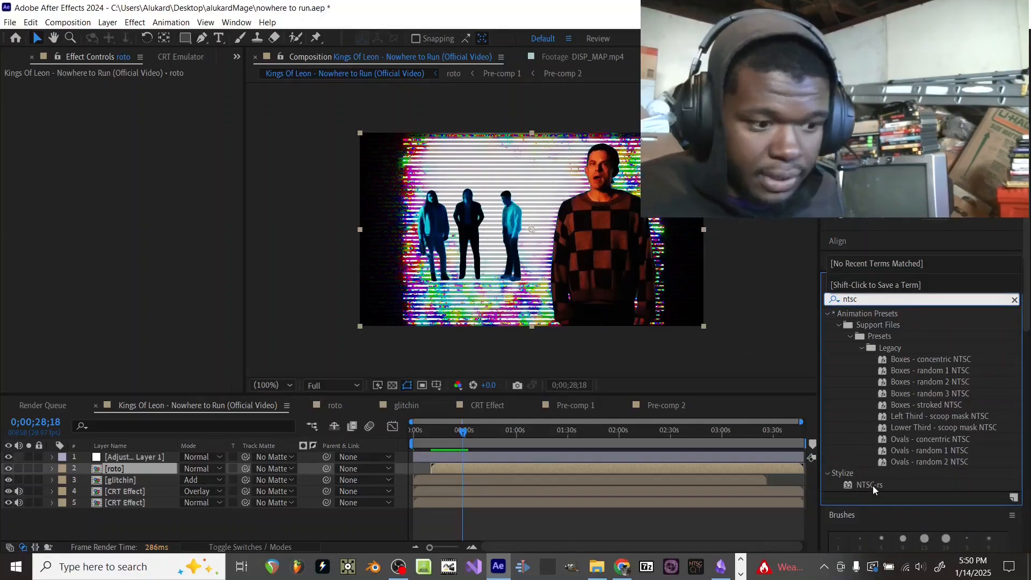
{"action": "left_click_drag", "start_coordinate": [871, 485], "coordinate": [708, 455]}
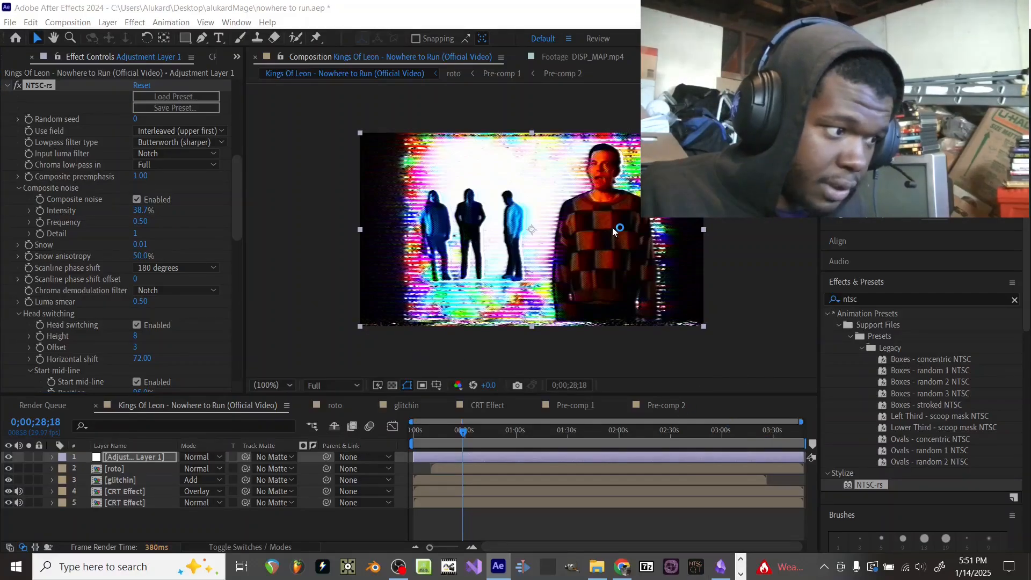
{"action": "scroll", "coordinate": [598, 217], "scroll_direction": "up", "scroll_amount": 2}
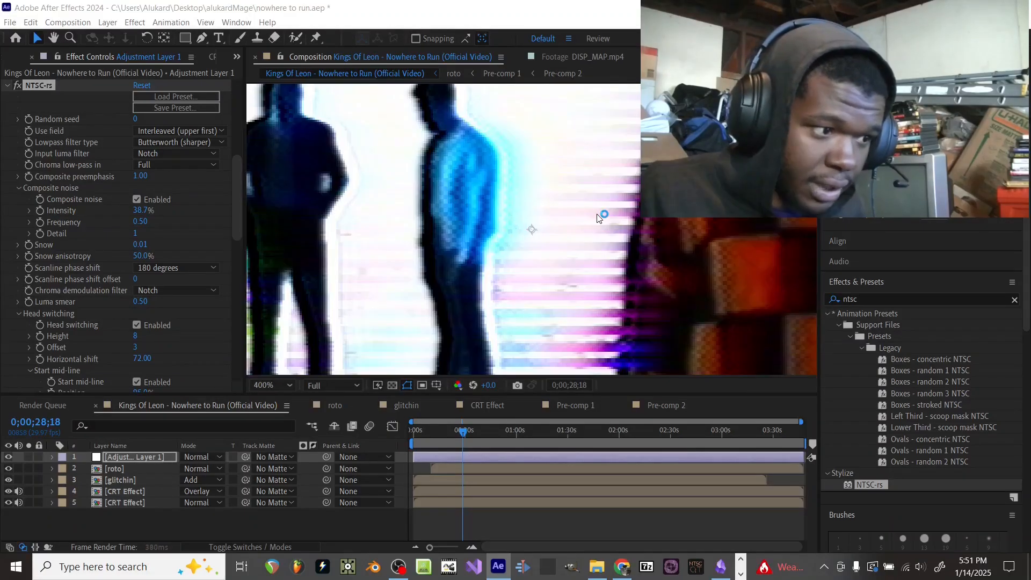
{"action": "scroll", "coordinate": [598, 218], "scroll_direction": "down", "scroll_amount": 2}
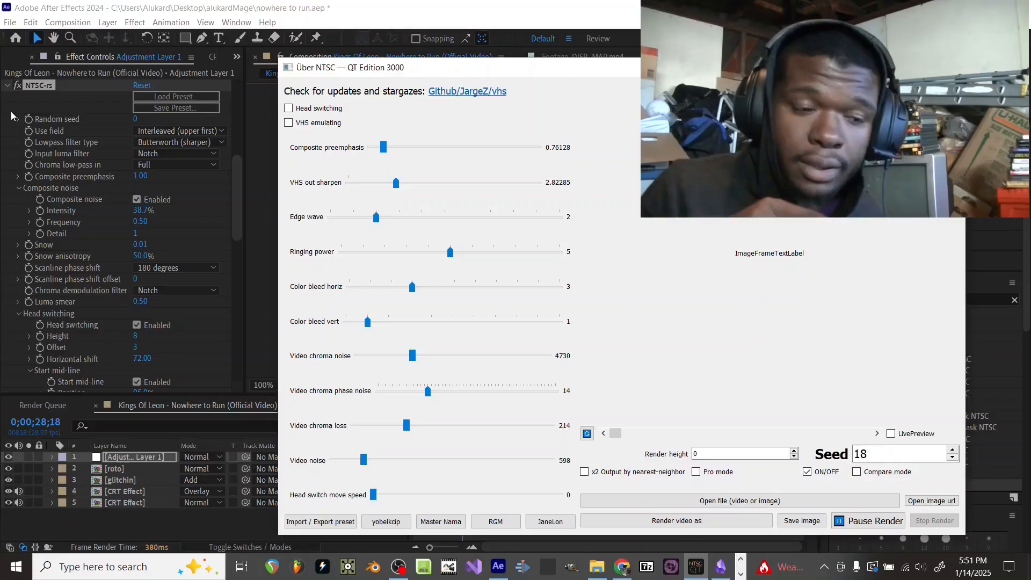
Step: In Über NTSC, open the Kings Of Leon - Nowhere to Run (Eternal Video) file and preview a frame further in
{"action": "left_click", "coordinate": [678, 498]}
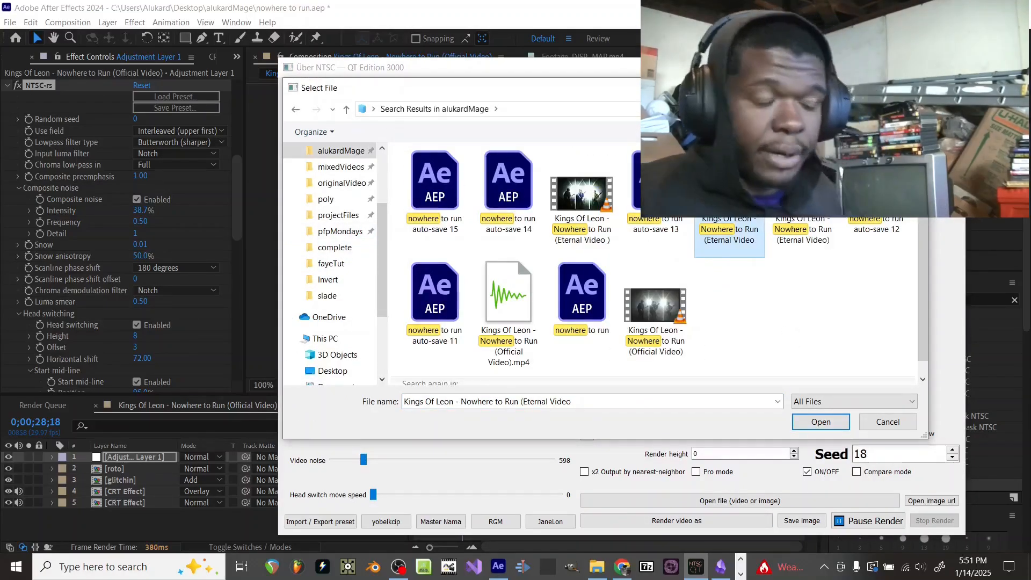
{"action": "double_click", "coordinate": [726, 205]}
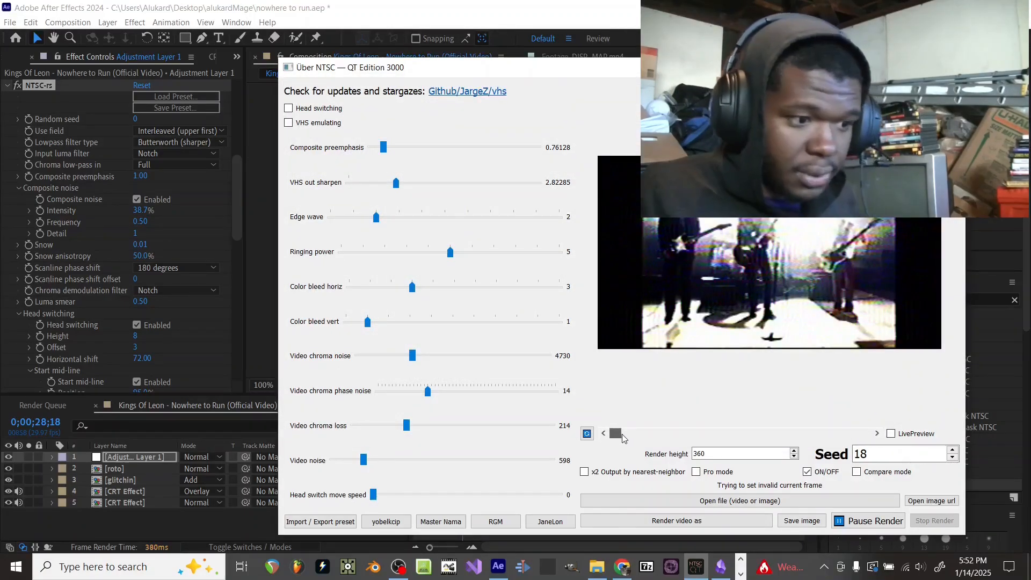
{"action": "left_click_drag", "start_coordinate": [622, 435], "coordinate": [721, 418]}
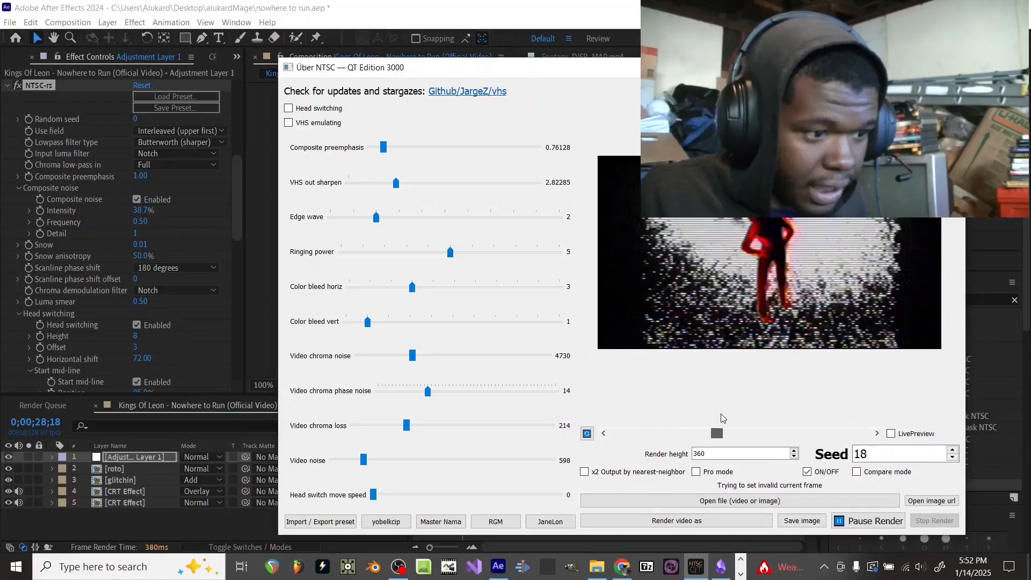
Step: Switch to the File Explorer window listing the Nowhere to Run project files and videos
{"action": "left_click", "coordinate": [597, 566]}
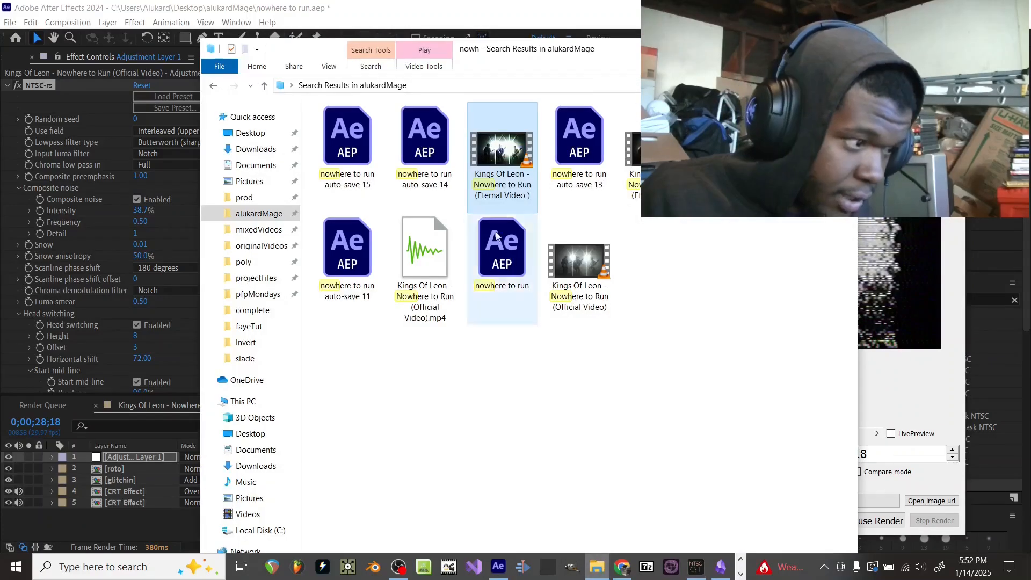